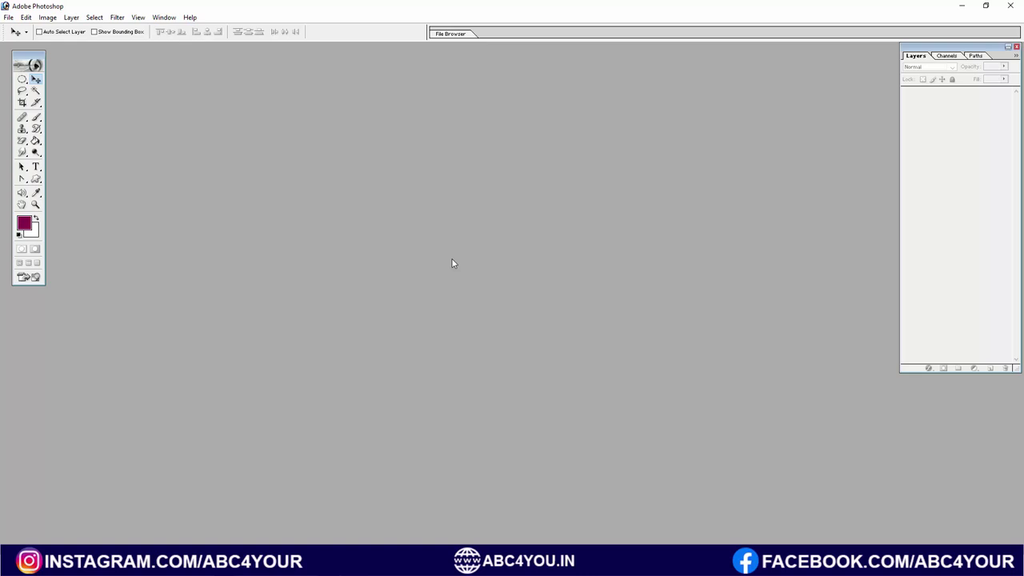
Create a new 1920 x 1080 px document from the HDTV 1080i preset.
key("ctrl+n")
left_click(338, 189)
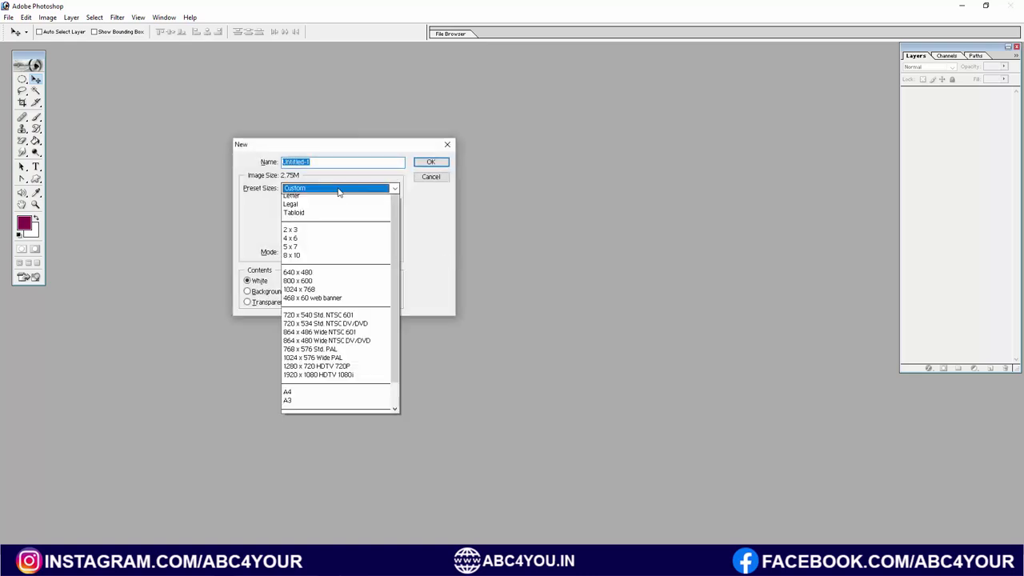
left_click(327, 404)
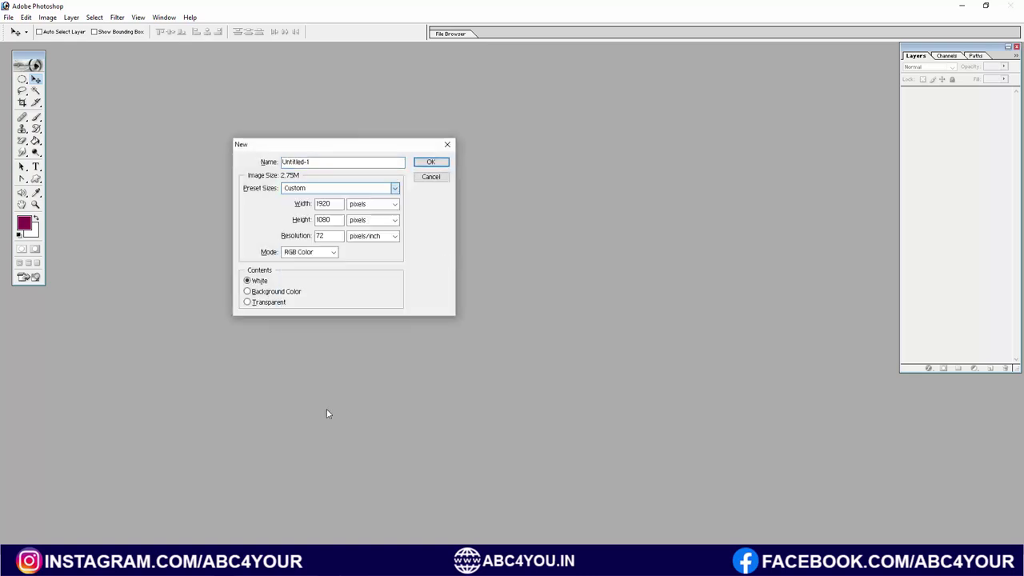
left_click(431, 162)
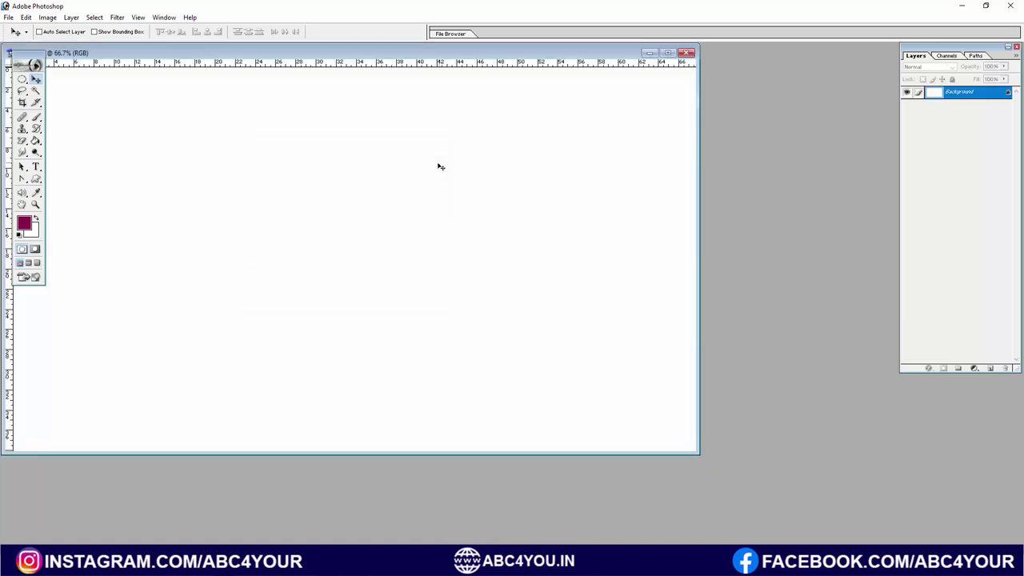
Maximize the document window, fit the canvas on screen, and select the Custom Shape Tool.
double_click(427, 56)
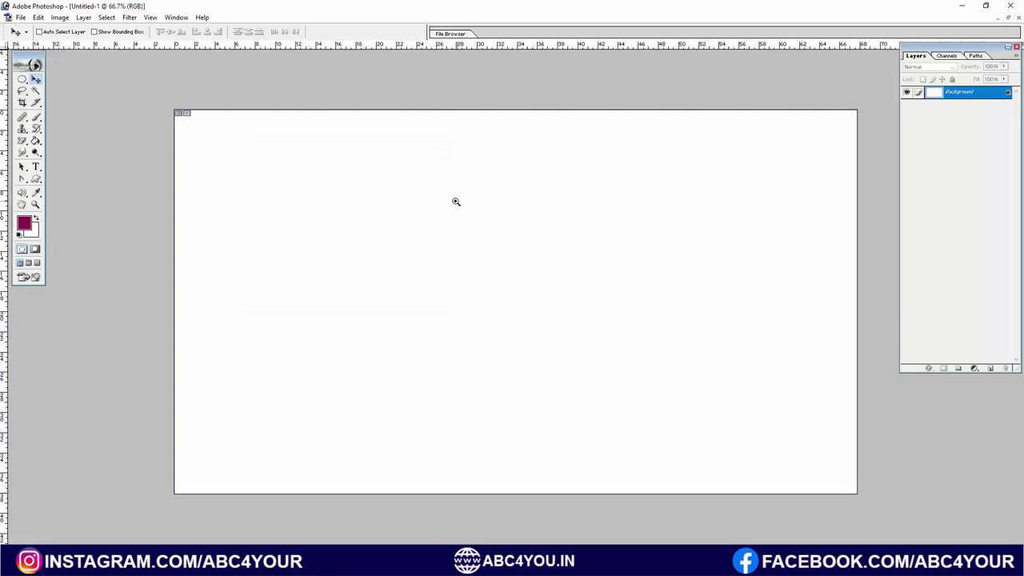
right_click(456, 202)
left_click(490, 208)
left_click(36, 178)
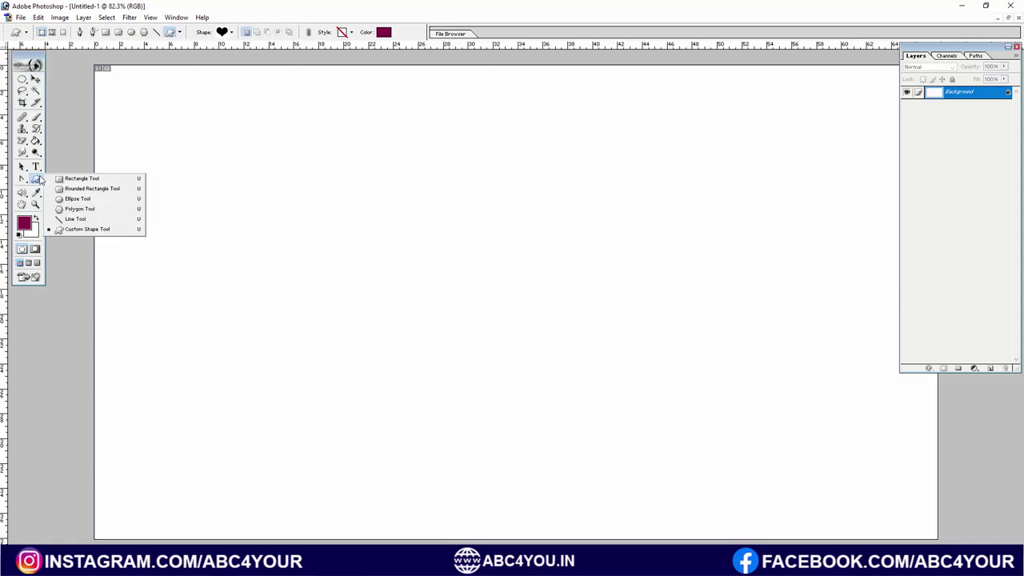
left_click(98, 229)
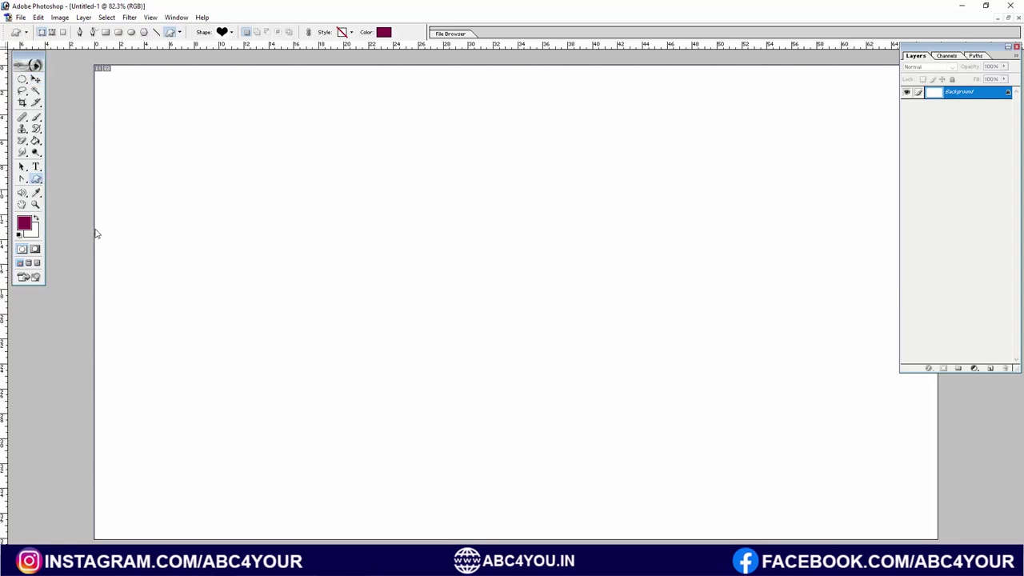
Pick the heart in the custom shape picker, cancelling the All shapes load.
left_click(232, 32)
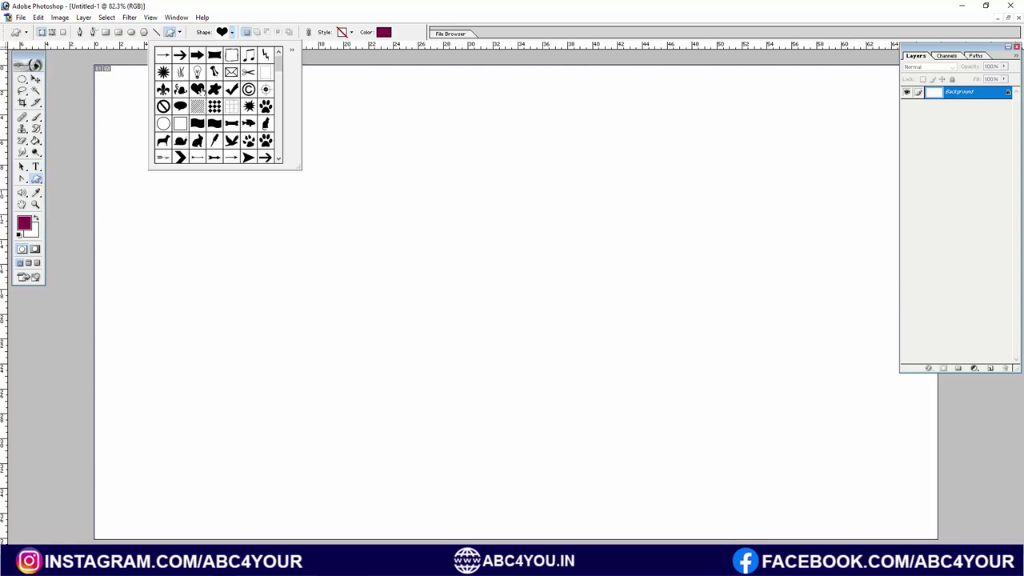
left_click(292, 53)
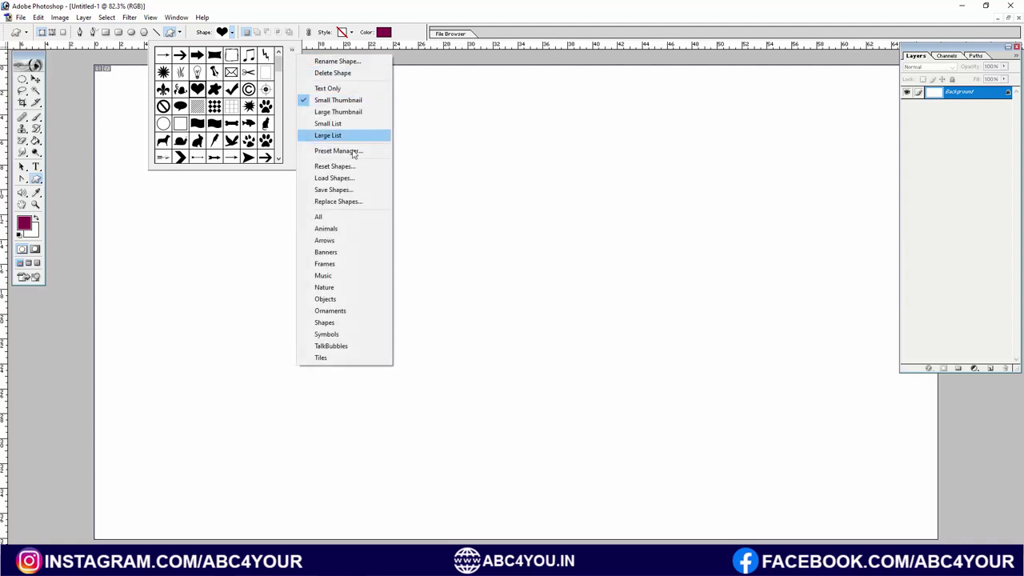
left_click(320, 217)
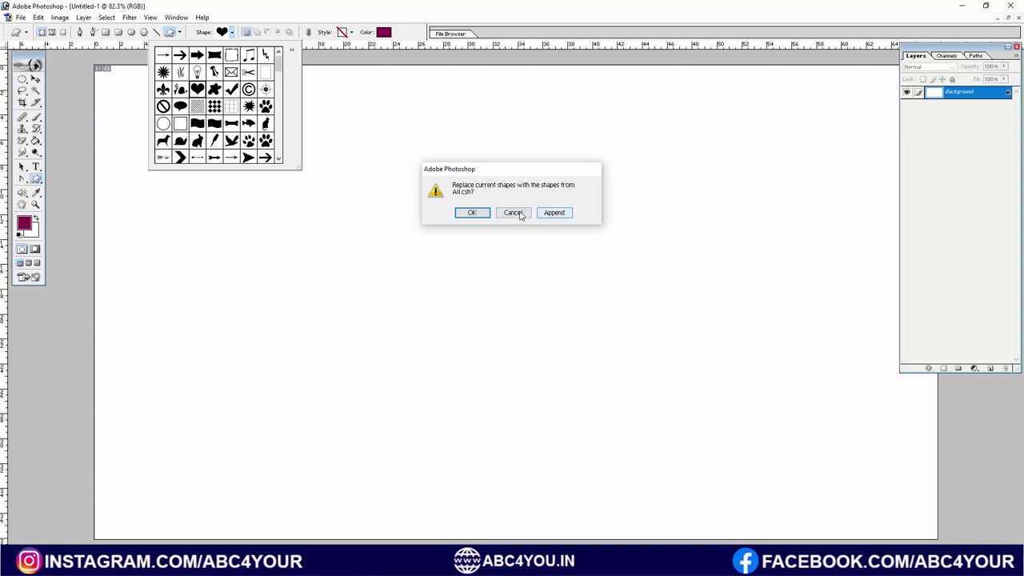
left_click(518, 214)
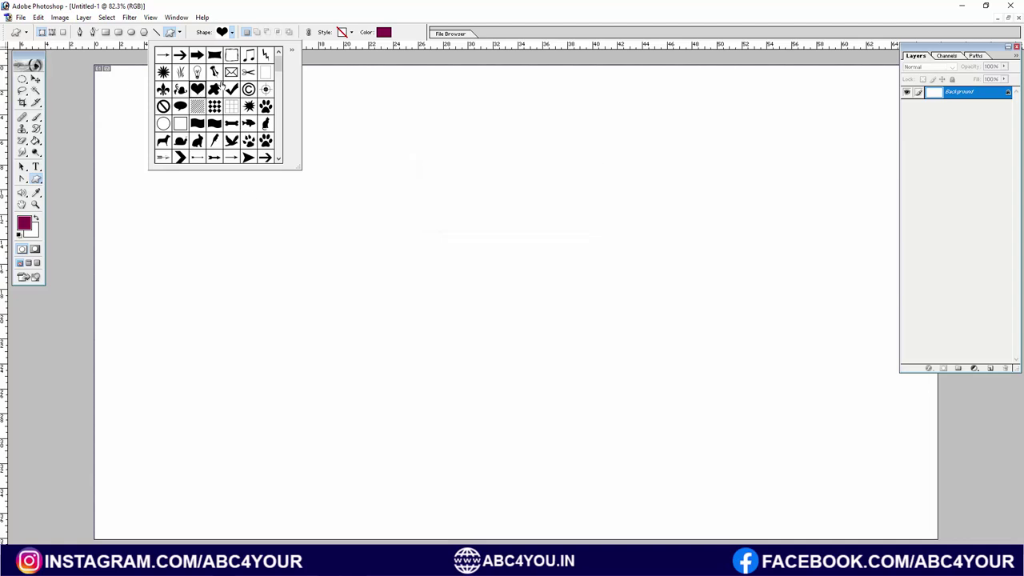
left_click(319, 10)
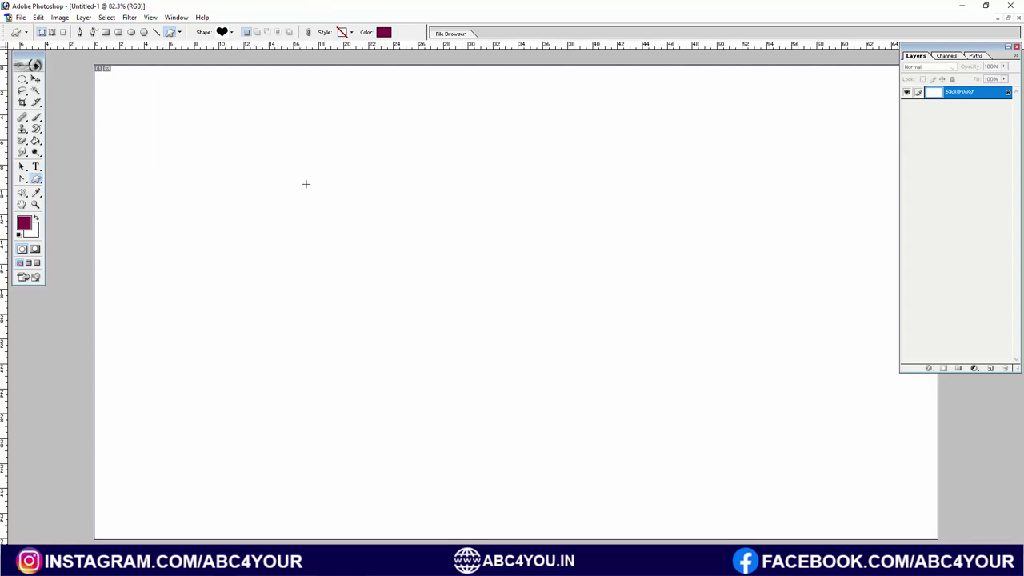
Draw a large maroon heart at the canvas centre, then duplicate it and nudge the copy up.
left_click_drag(297, 183, 786, 496)
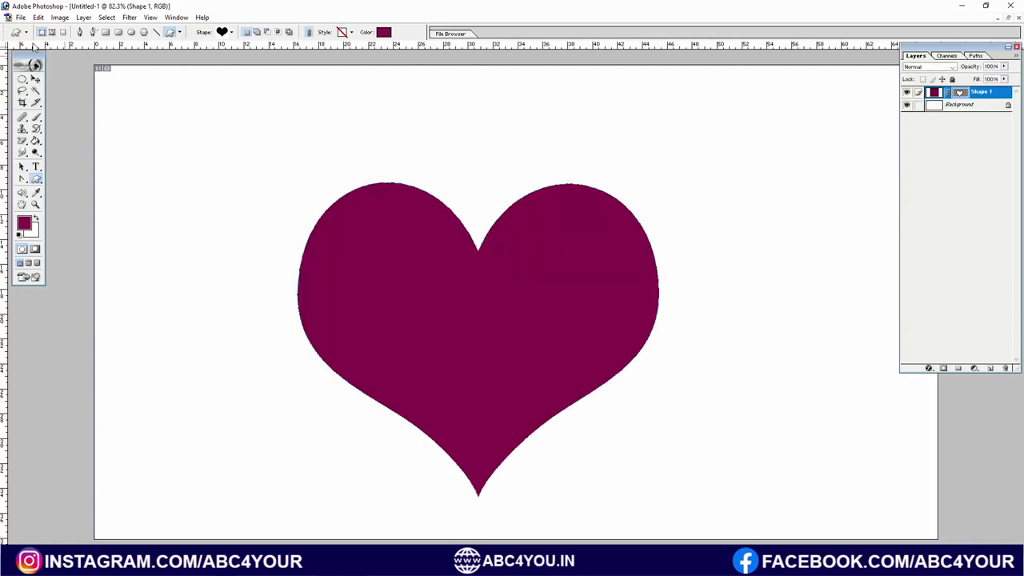
left_click(35, 78)
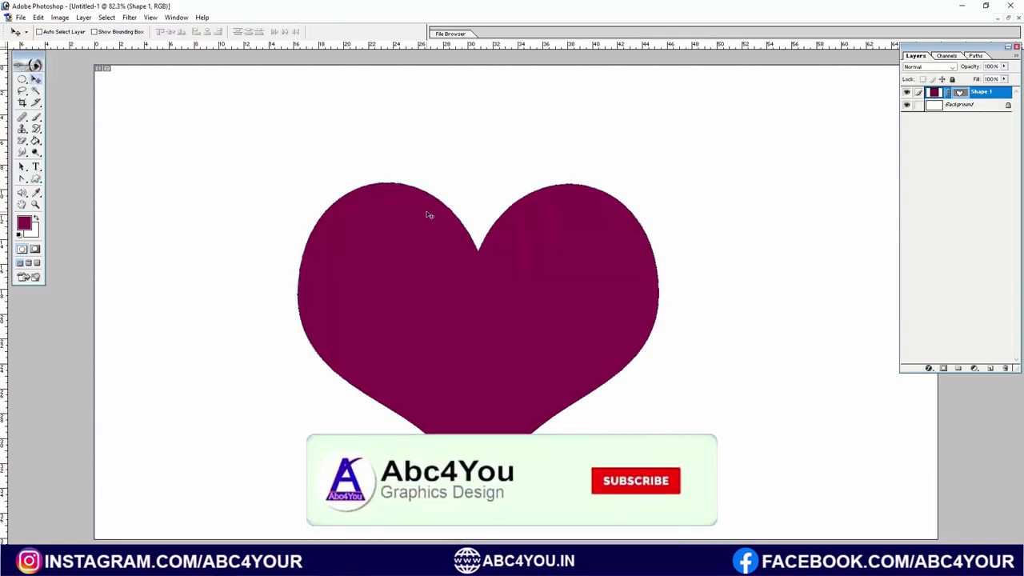
key("ctrl+j")
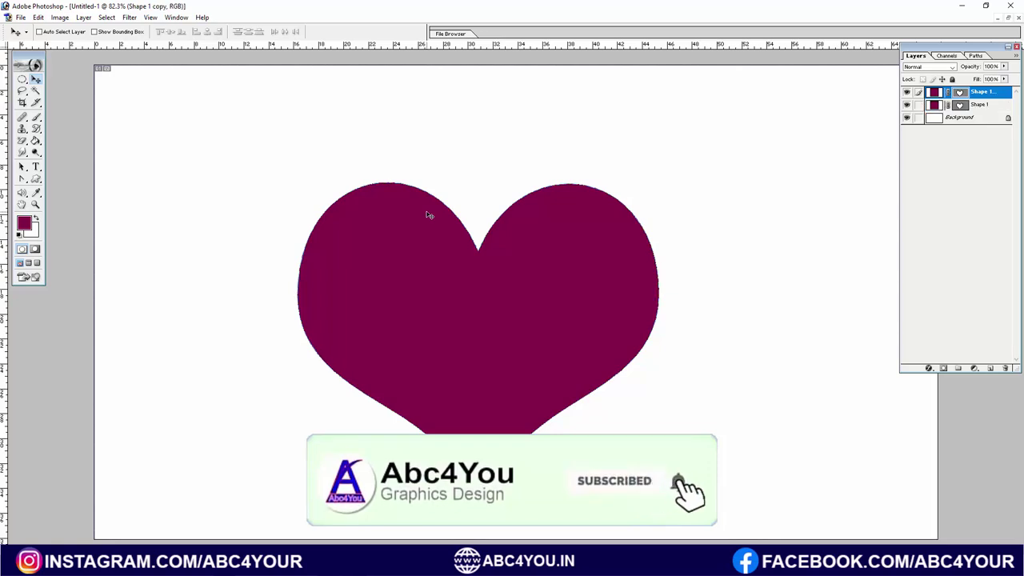
key("ctrl+t")
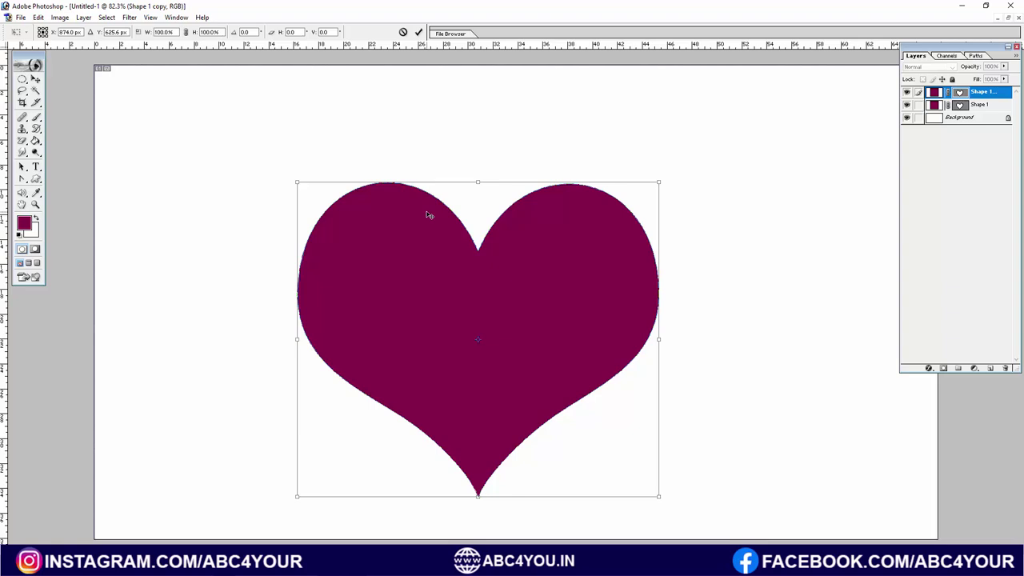
left_click_drag(428, 215, 427, 215)
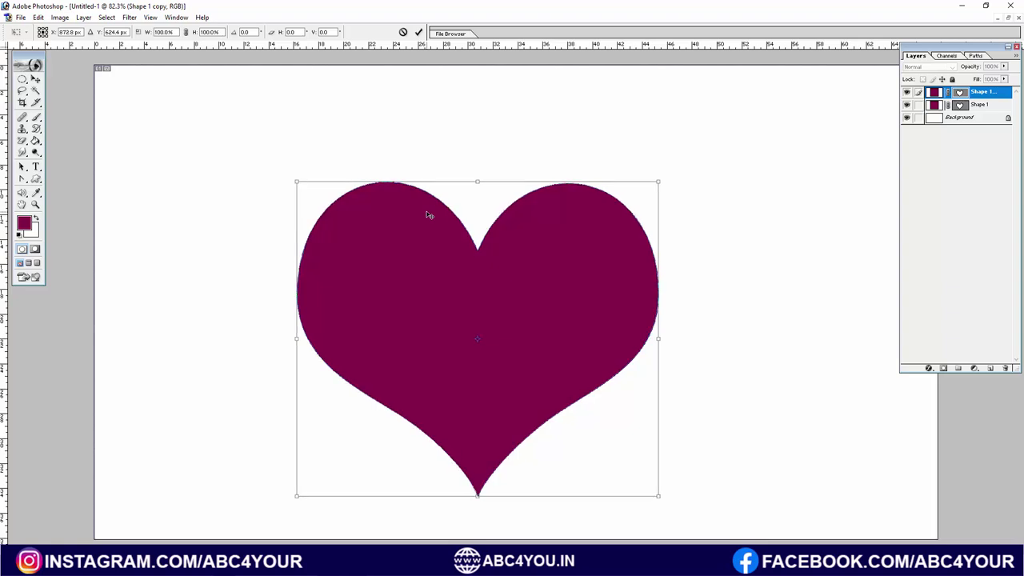
key("Return")
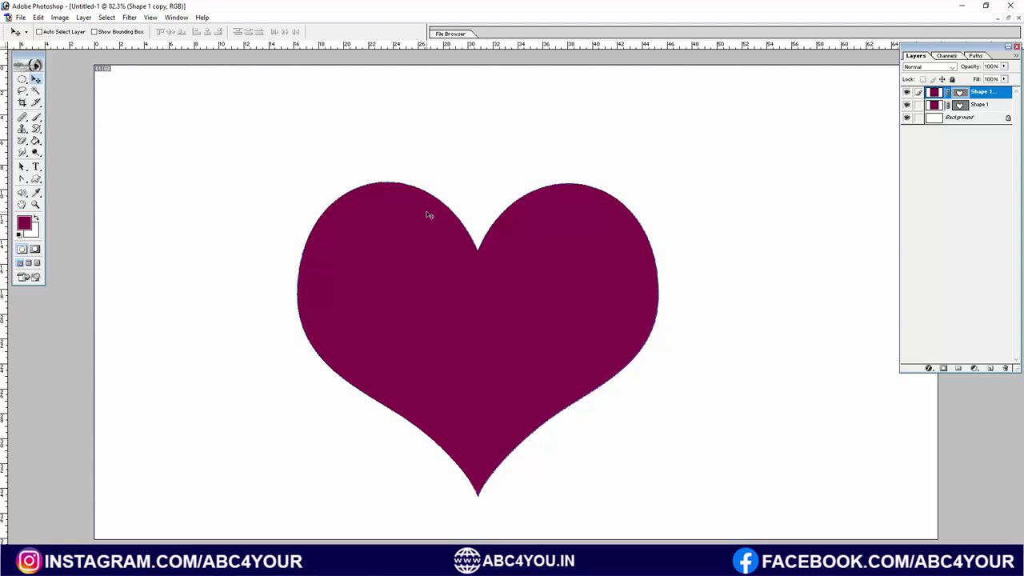
Repeat duplicate-and-transform (Ctrl+Alt+Shift+T) to stack heart copies up to Shape 1 copy 35.
key("ctrl+alt+shift+t")
key("ctrl+alt+shift+t")
key("ctrl+alt+shift+t")
key("ctrl+alt+shift+t")
key("ctrl+alt+shift+t")
key("ctrl+alt+shift+t")
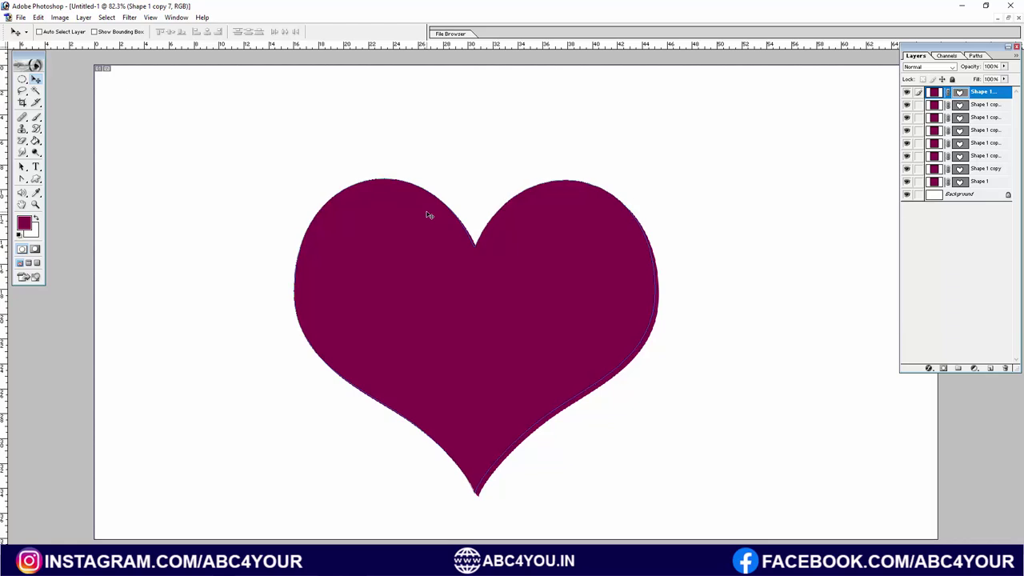
key("ctrl+alt+shift+t")
key("ctrl+alt+shift+t")
key("ctrl+alt+shift+t")
key("ctrl+alt+shift+t")
key("ctrl+alt+shift+t")
key("ctrl+alt+shift+t")
key("ctrl+alt+shift+t")
key("ctrl+alt+shift+t")
key("ctrl+alt+shift+t")
key("ctrl+alt+shift+t")
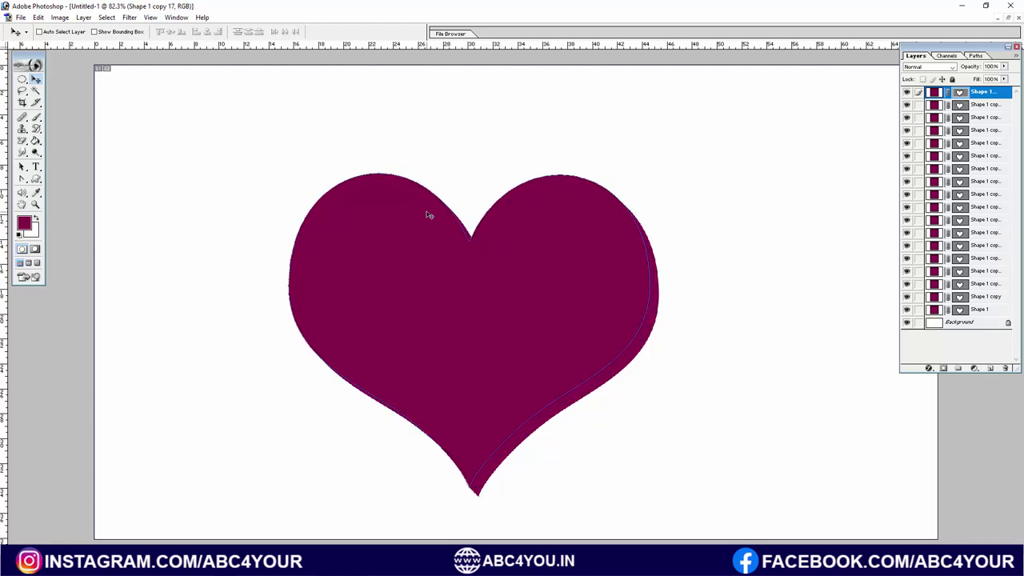
key("ctrl+alt+shift+t")
key("ctrl+alt+shift+t")
key("ctrl+alt+shift+t")
key("ctrl+alt+shift+t")
key("ctrl+alt+shift+t")
key("ctrl+alt+shift+t")
key("ctrl+alt+shift+t")
key("ctrl+alt+shift+t")
key("ctrl+alt+shift+t")
key("ctrl+alt+shift+t")
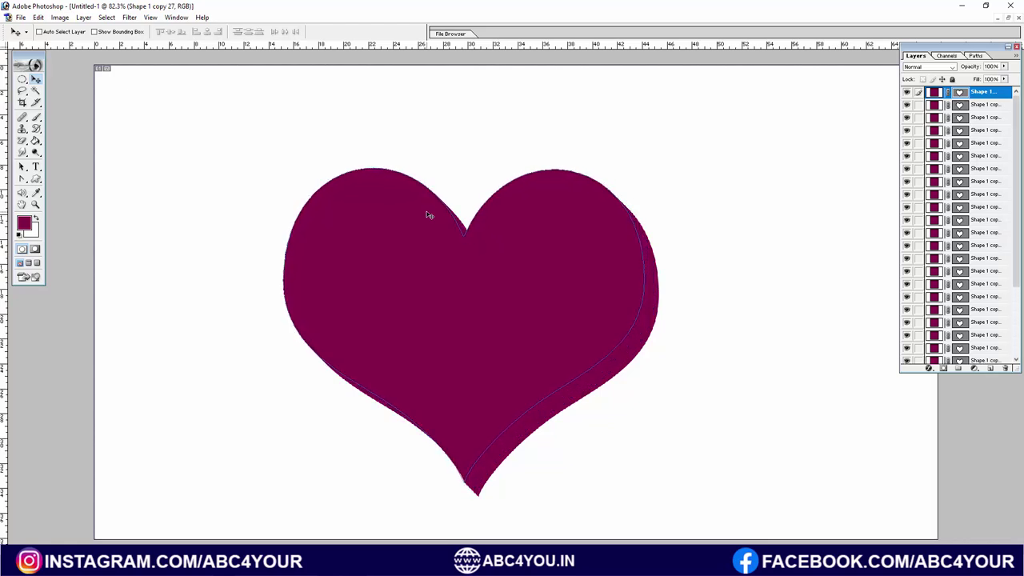
key("ctrl+alt+shift+t")
key("ctrl+alt+shift+t")
key("ctrl+alt+shift+t")
key("ctrl+alt+shift+t")
key("ctrl+alt+shift+t")
key("ctrl+alt+shift+t")
key("ctrl+alt+shift+t")
key("ctrl+alt+shift+t")
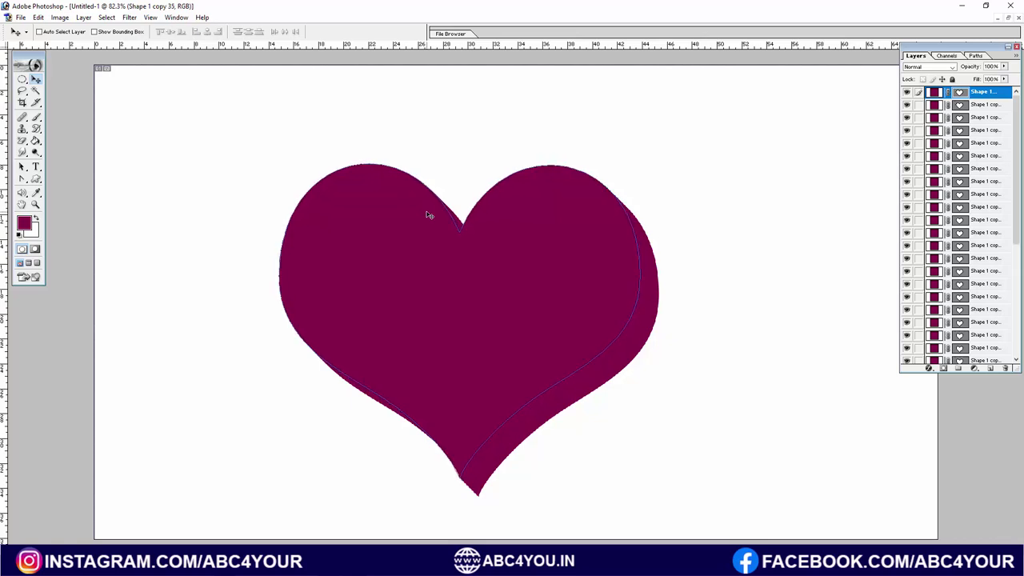
key("ctrl+alt+shift+t")
key("ctrl+alt+shift+t")
key("ctrl+alt+shift+t")
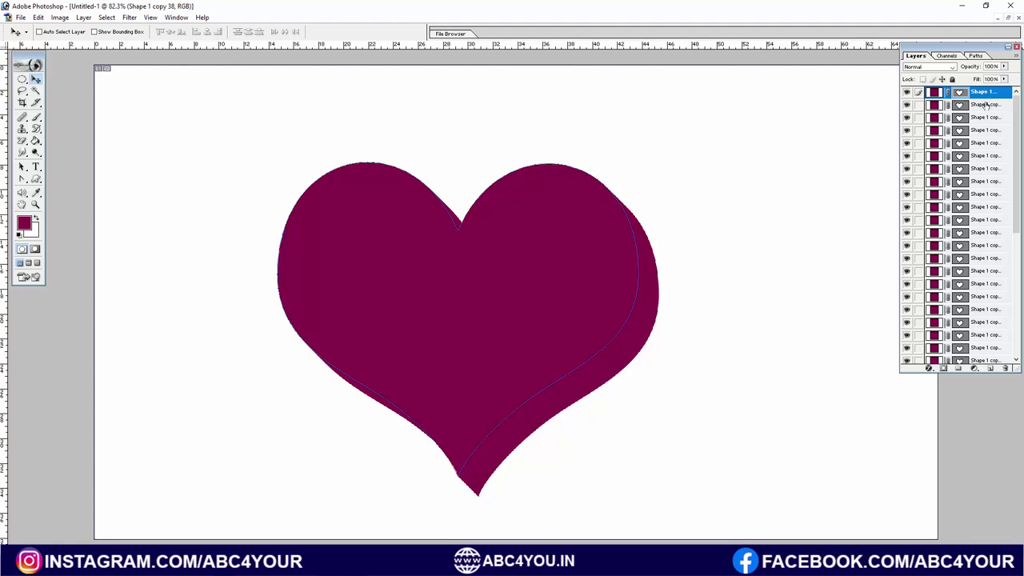
Link the heart copy layers down to Shape 1, merge them, and select the top heart layer.
left_click(985, 105)
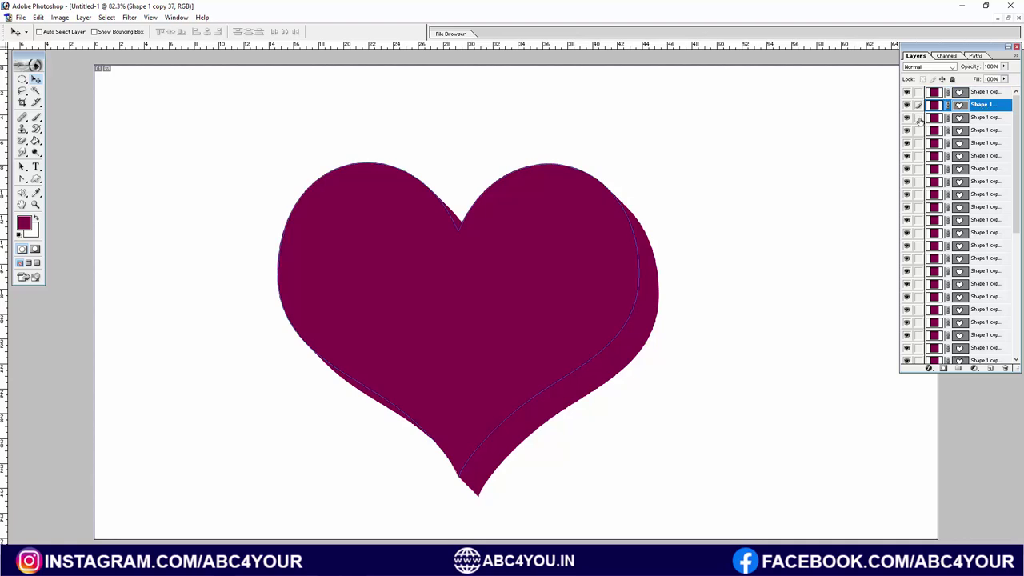
left_click_drag(920, 120, 926, 350)
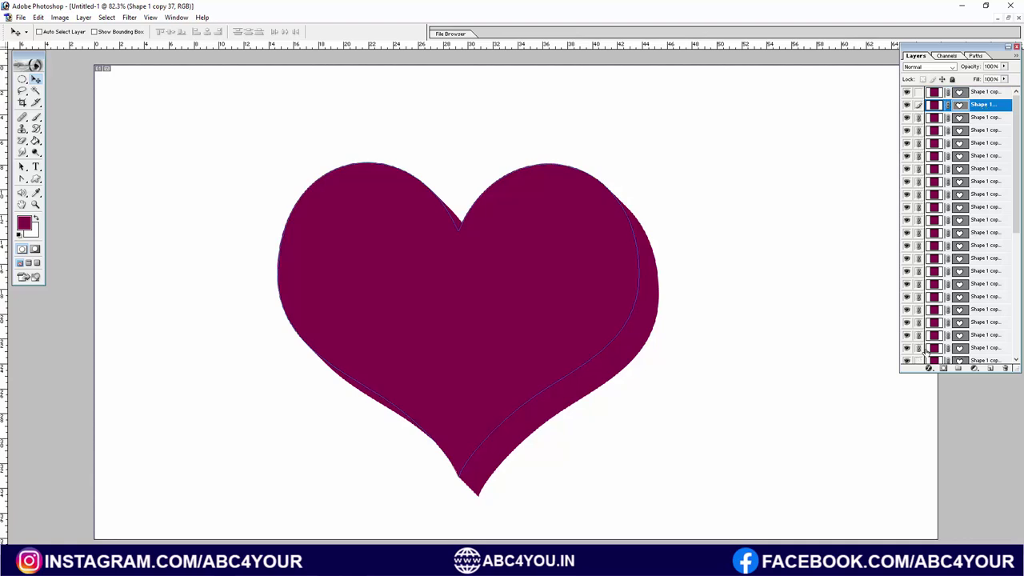
left_click(1015, 230)
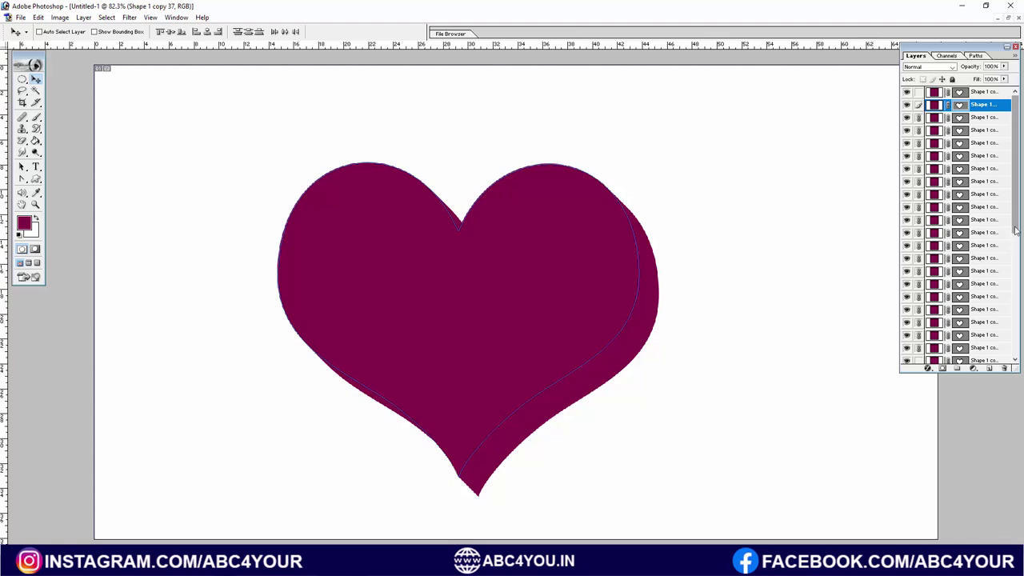
left_click_drag(1015, 231, 1015, 352)
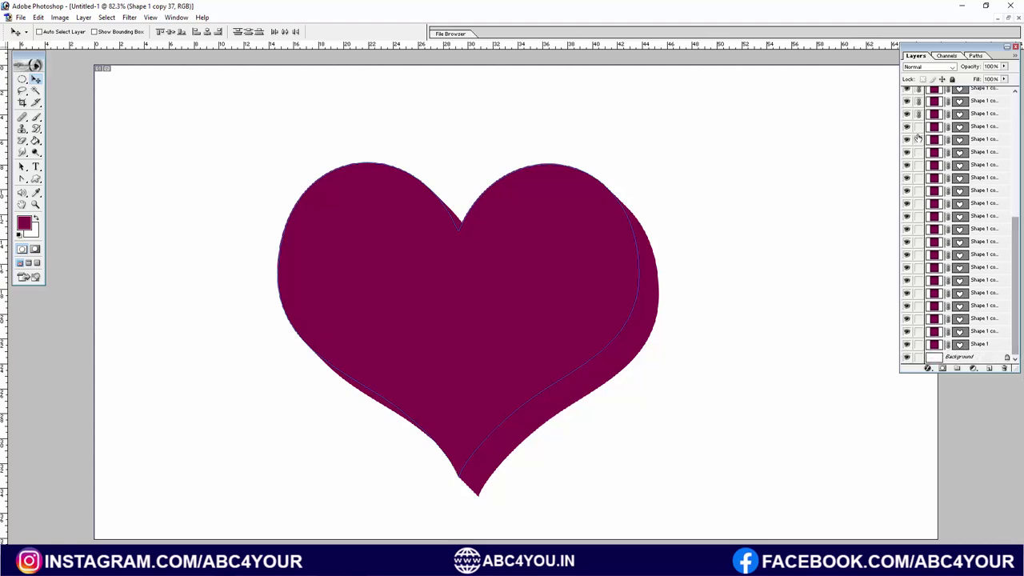
left_click_drag(920, 127, 920, 344)
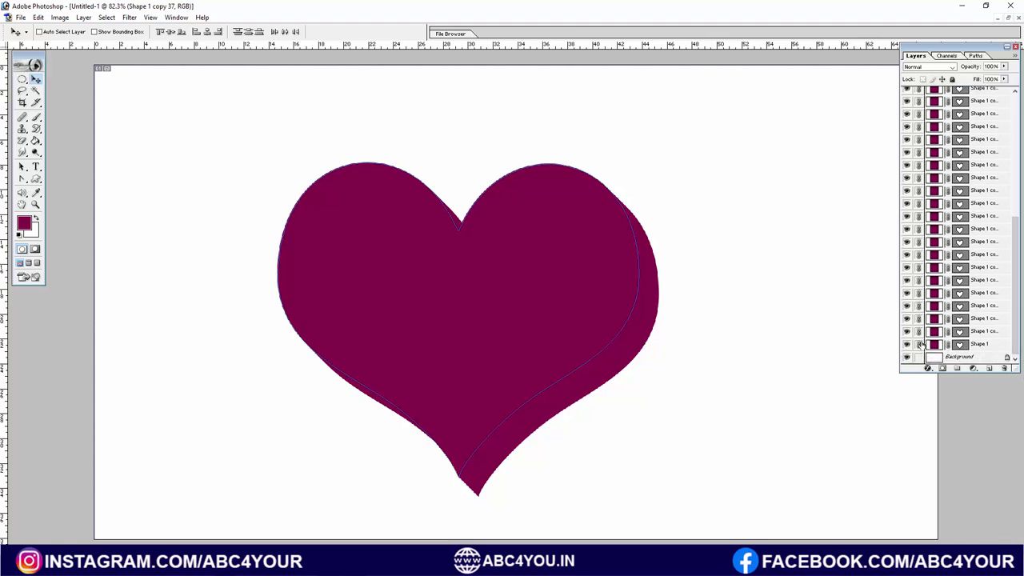
left_click_drag(1015, 264, 1015, 142)
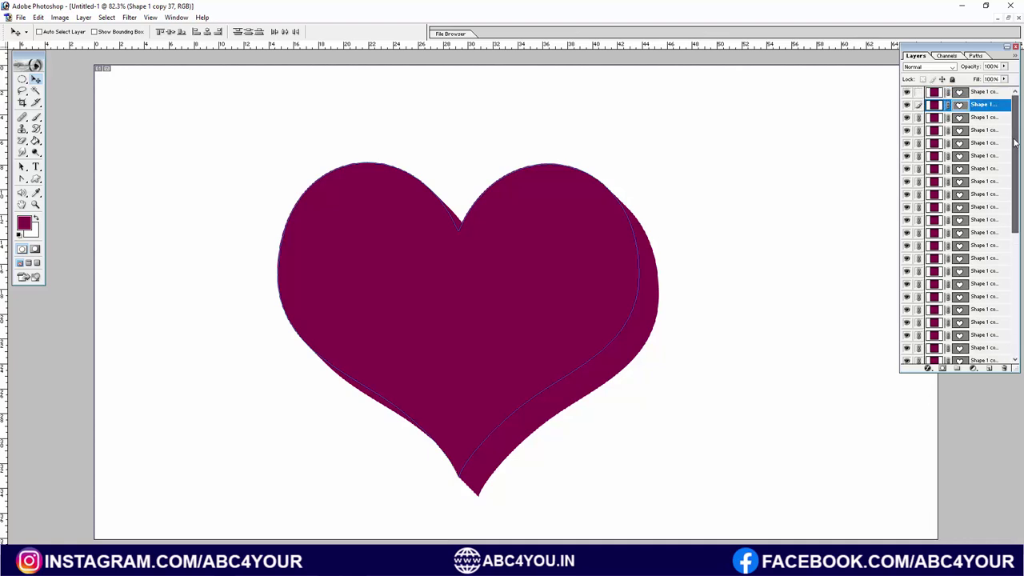
key("ctrl+e")
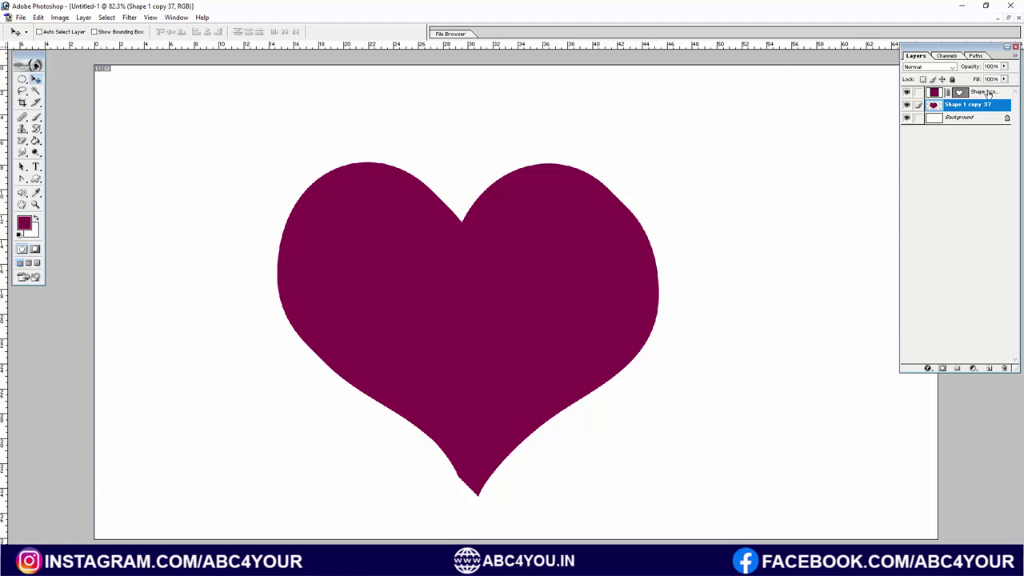
left_click(987, 94)
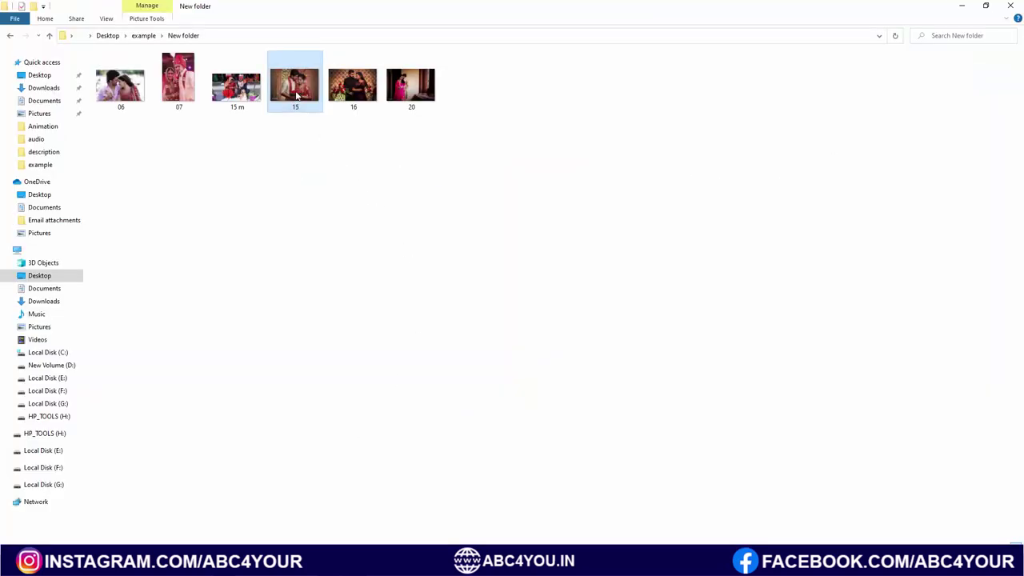
Drag wedding photo '15' from File Explorer into Photoshop.
mouse_move(296, 96)
left_mouse_down()
mouse_move(375, 544)
mouse_move(348, 188)
left_mouse_up()
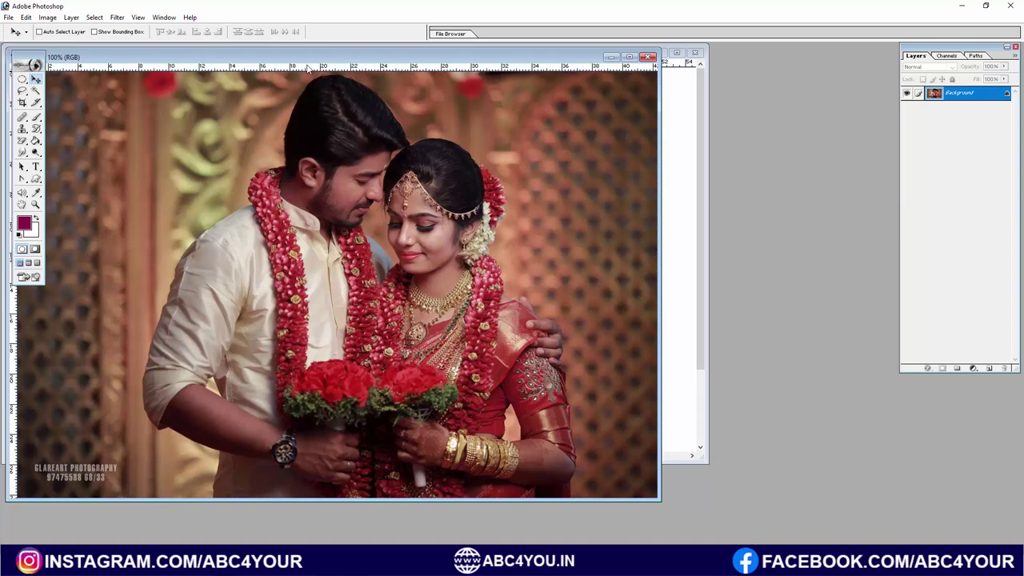
Copy the whole wedding photo and paste it into the maximized heart document.
key("ctrl+a")
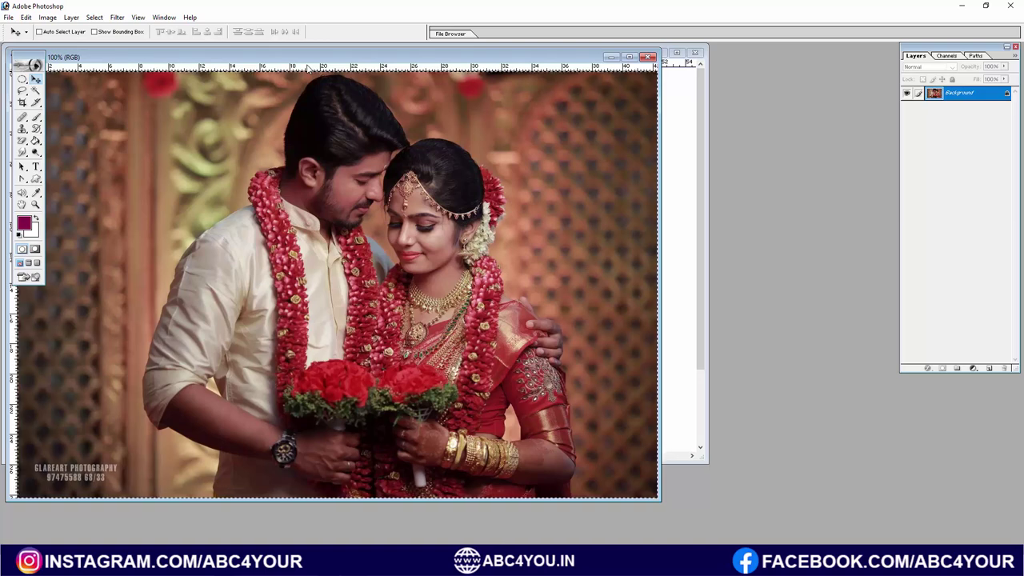
key("ctrl+Tab")
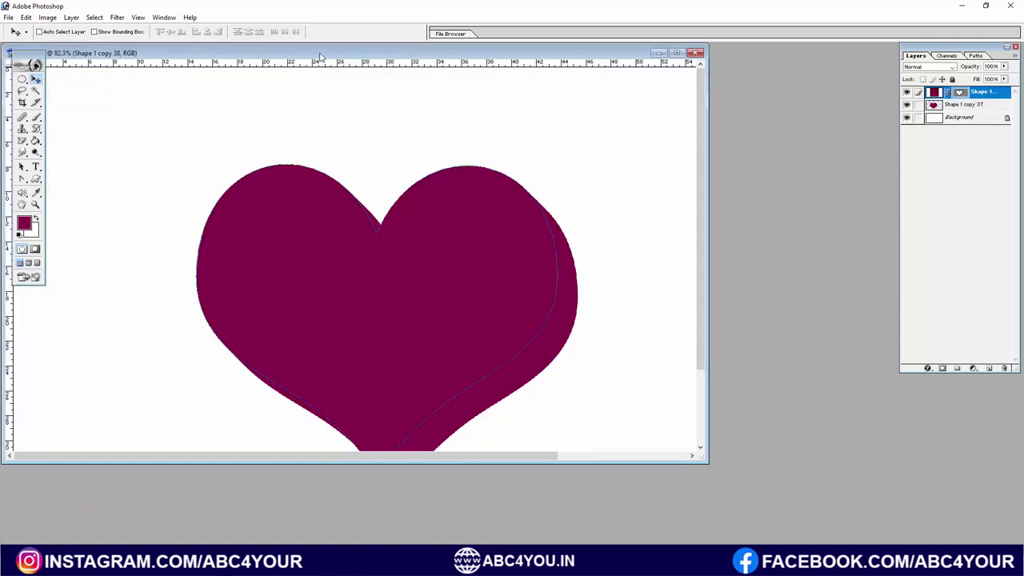
double_click(320, 56)
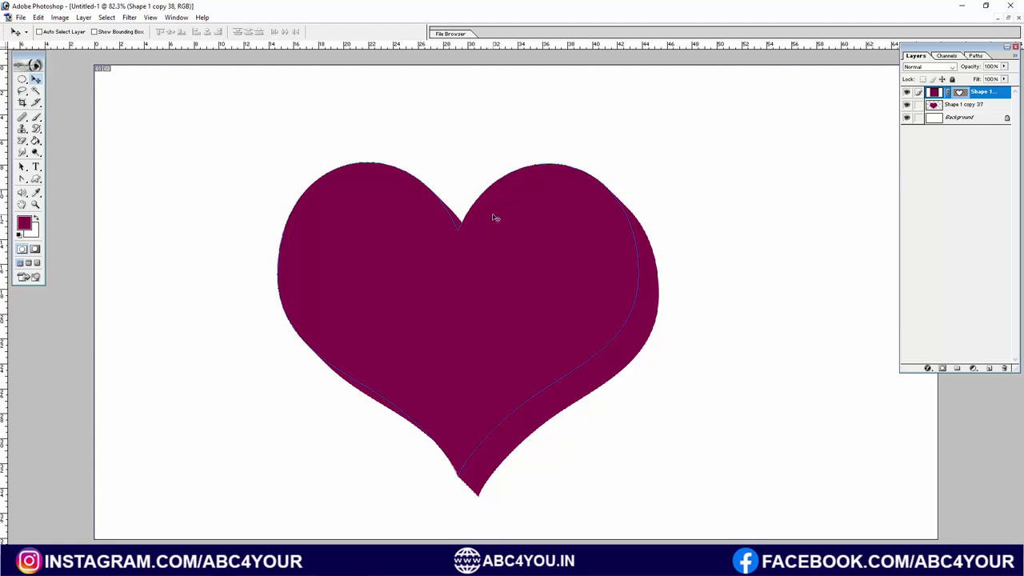
key("ctrl+v")
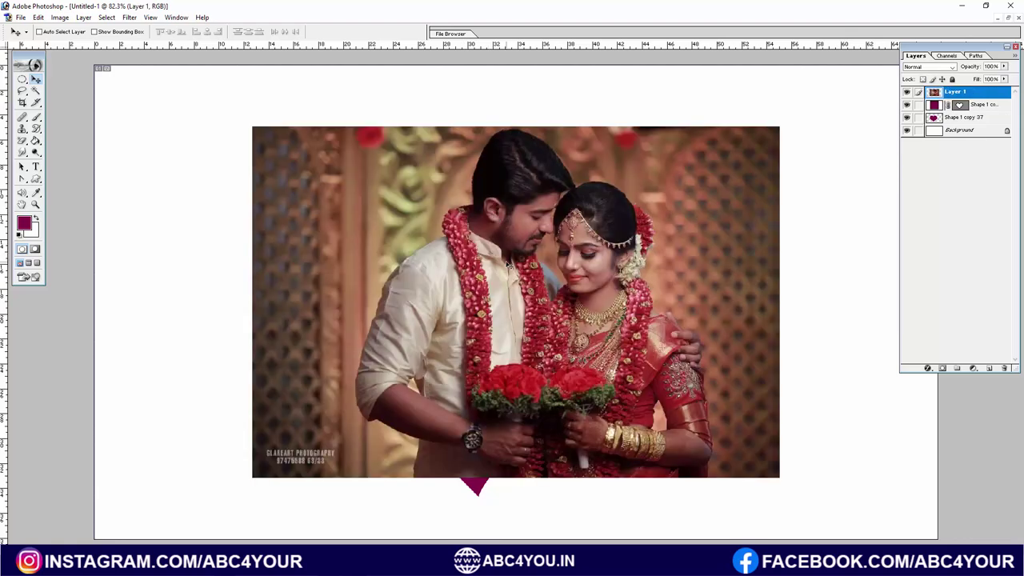
Scale the pasted photo to about 86.8% and clip it inside the top heart.
key("ctrl+t")
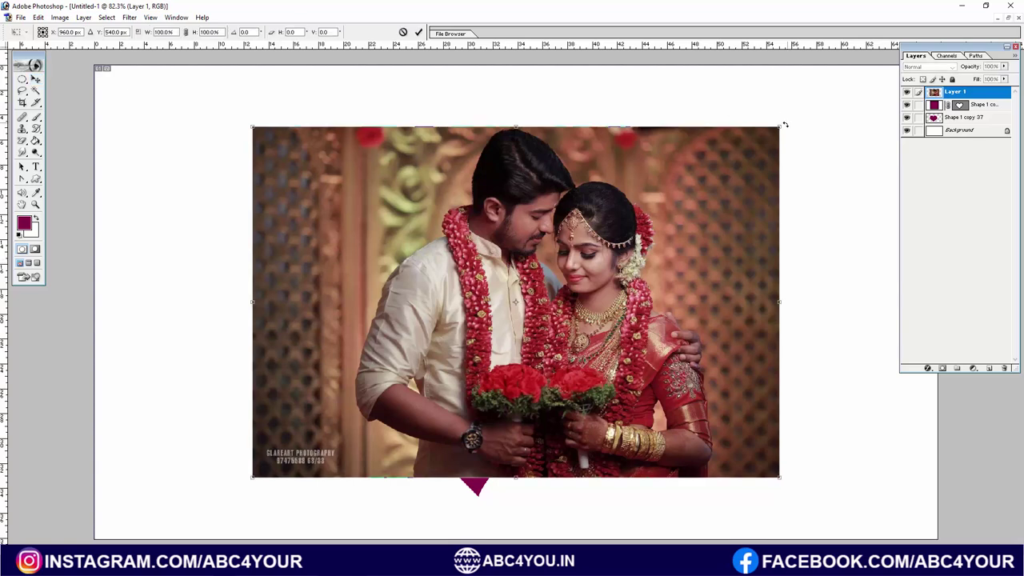
left_click_drag(776, 128, 711, 172)
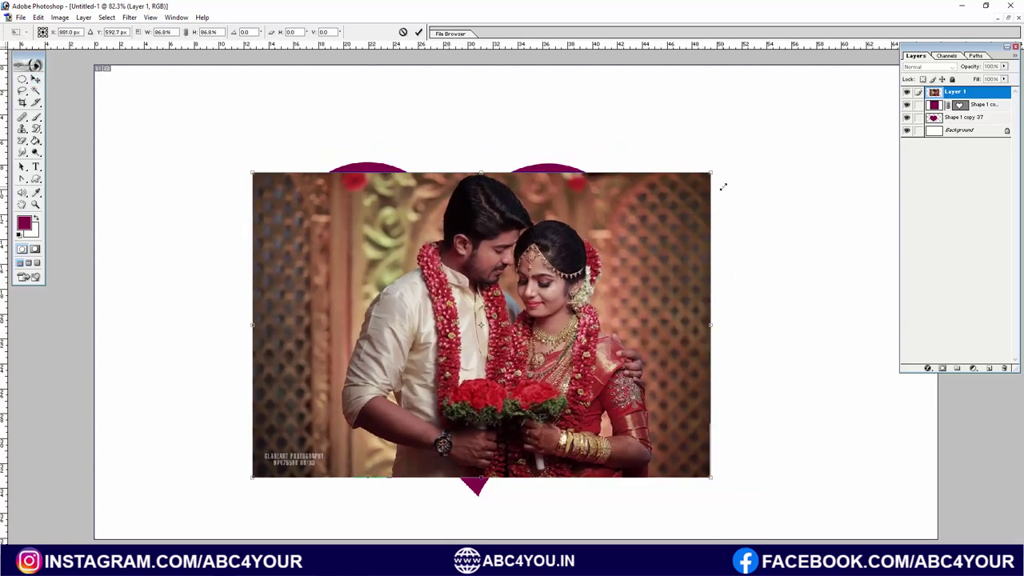
key("Return")
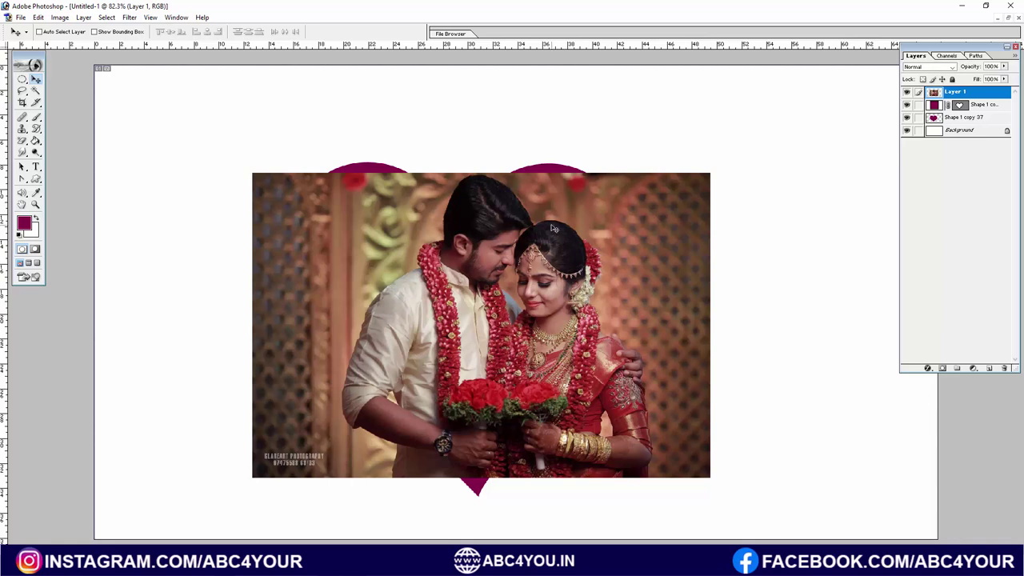
key("ctrl+g")
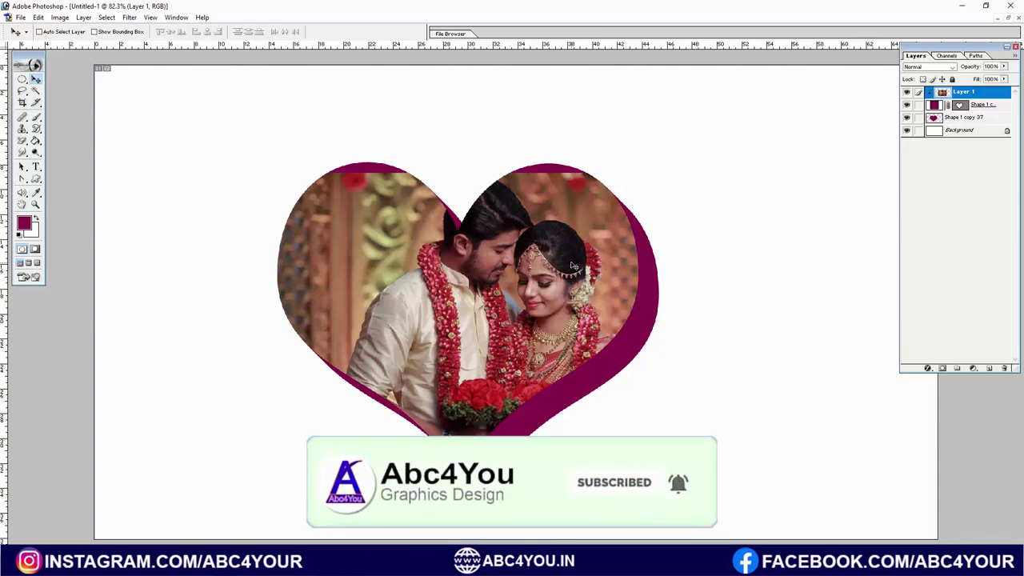
Rotate the photo to about -15.9°, scale it to 109.3%, and shift it left to centre the couple.
key("ctrl+t")
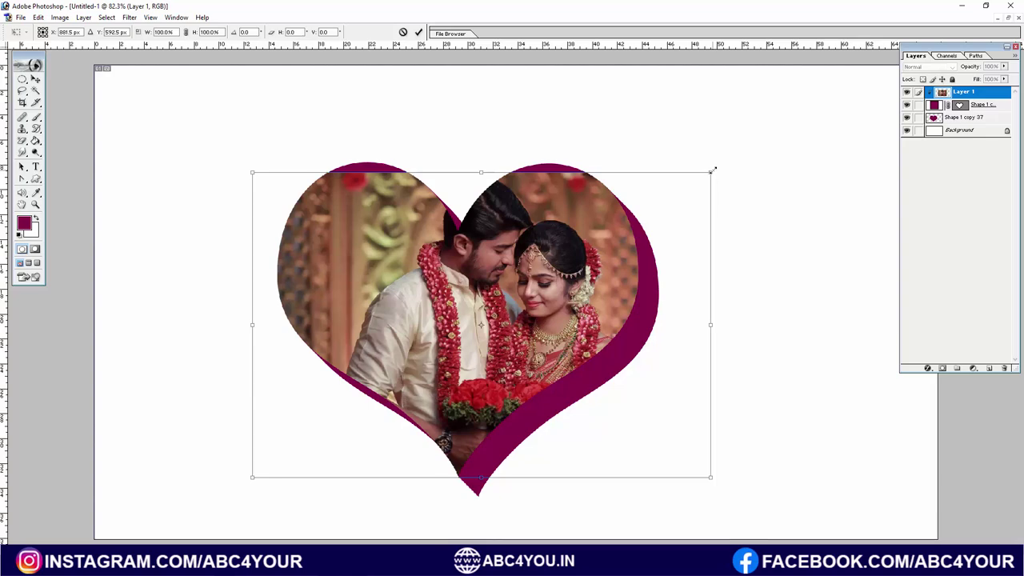
left_click_drag(712, 169, 727, 154)
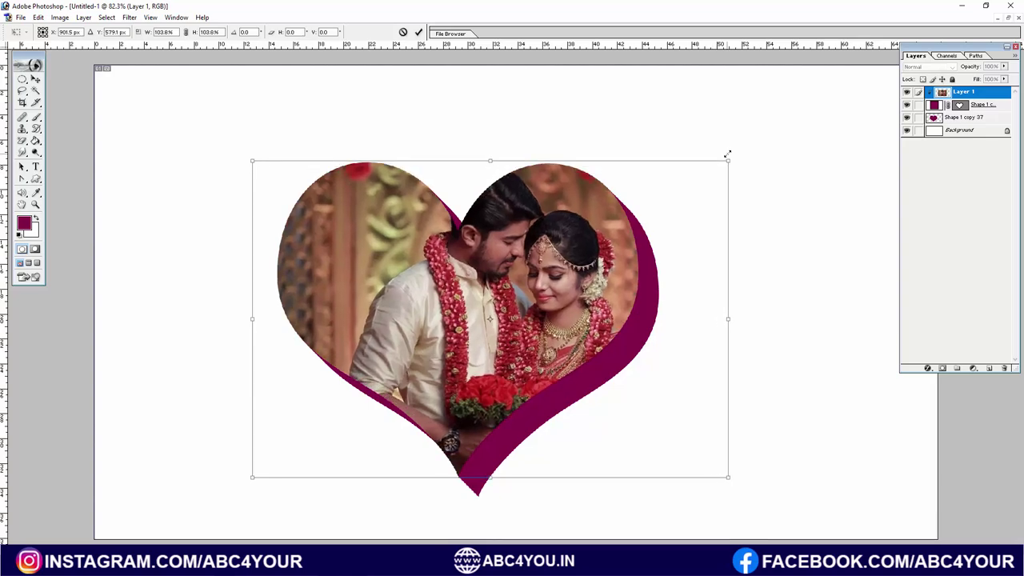
mouse_move(744, 192)
left_mouse_down()
mouse_move(738, 167)
mouse_move(701, 127)
left_mouse_up()
mouse_move(581, 255)
left_mouse_down()
mouse_move(515, 242)
mouse_move(525, 249)
left_mouse_up()
left_click_drag(688, 394, 718, 402)
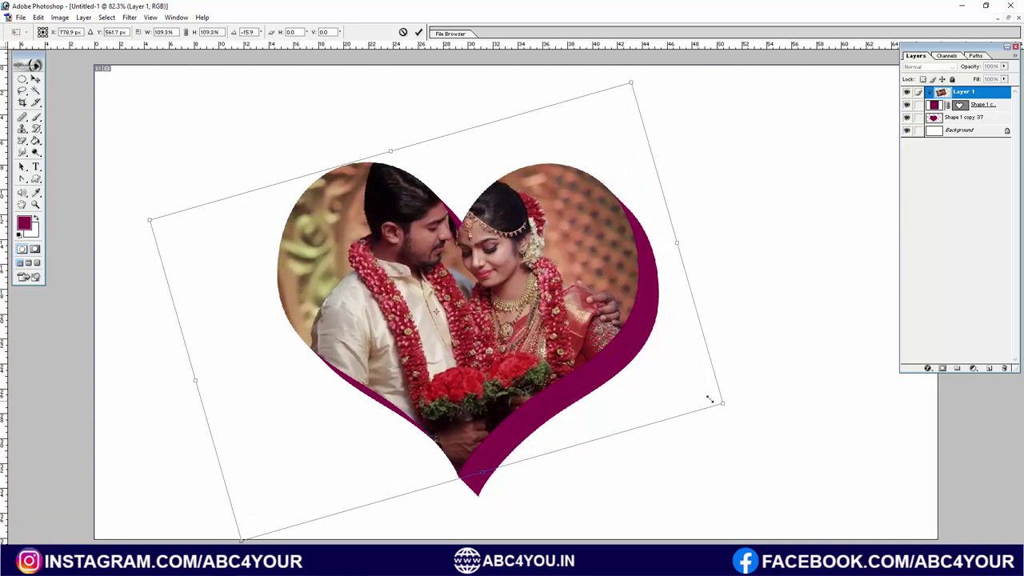
left_click_drag(544, 267, 510, 271)
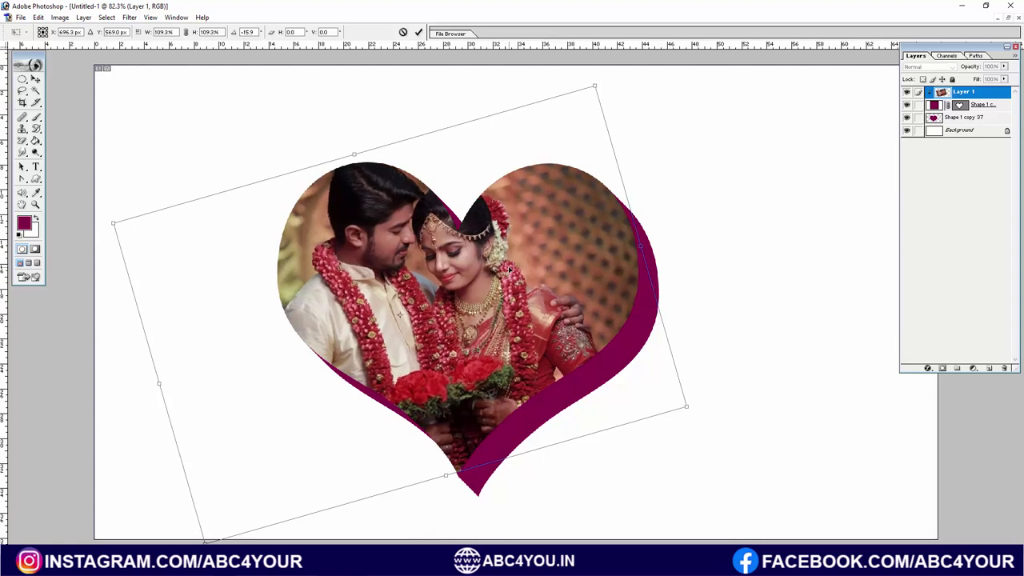
key("Return")
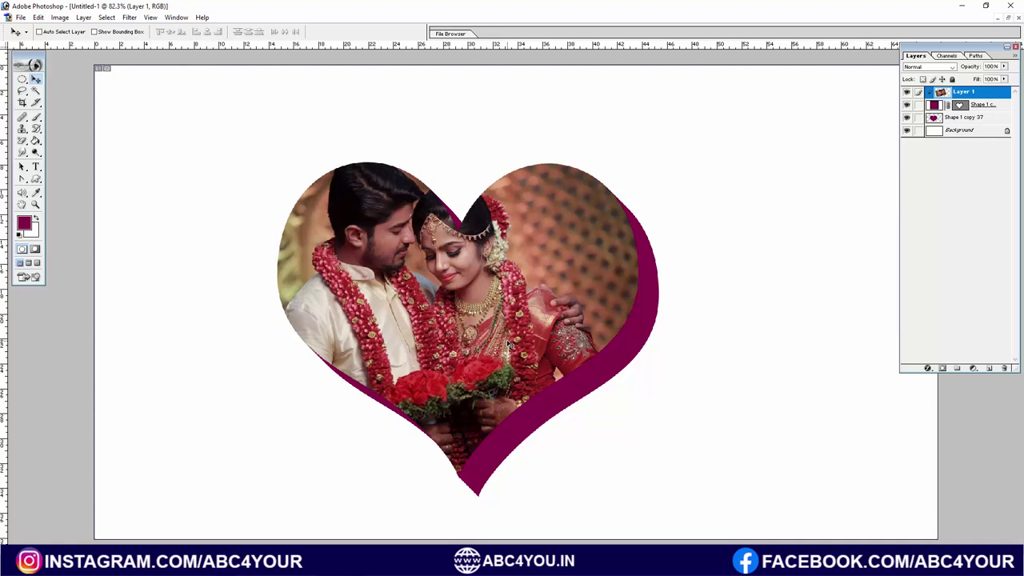
key("ctrl+t")
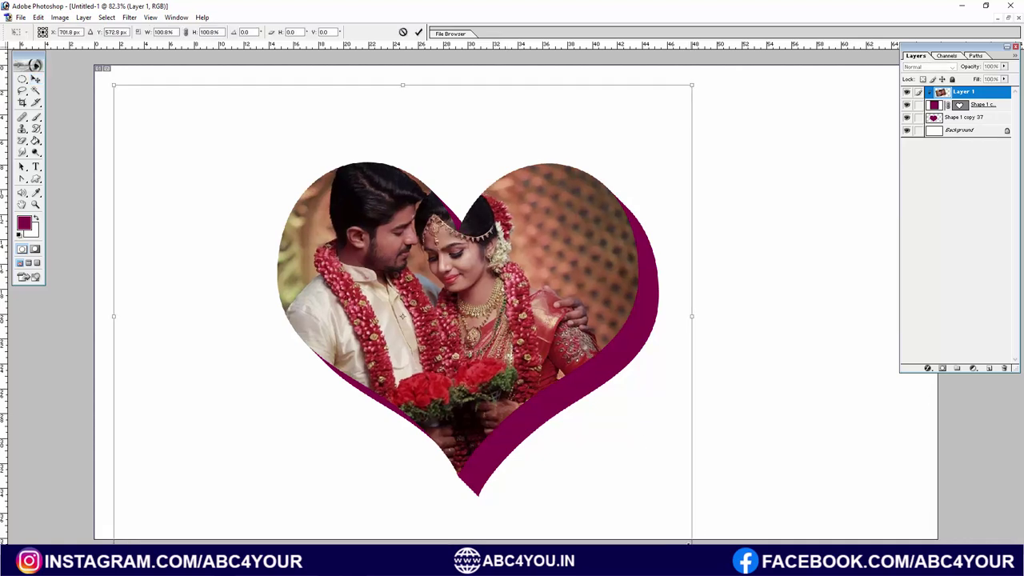
left_click_drag(685, 543, 688, 545)
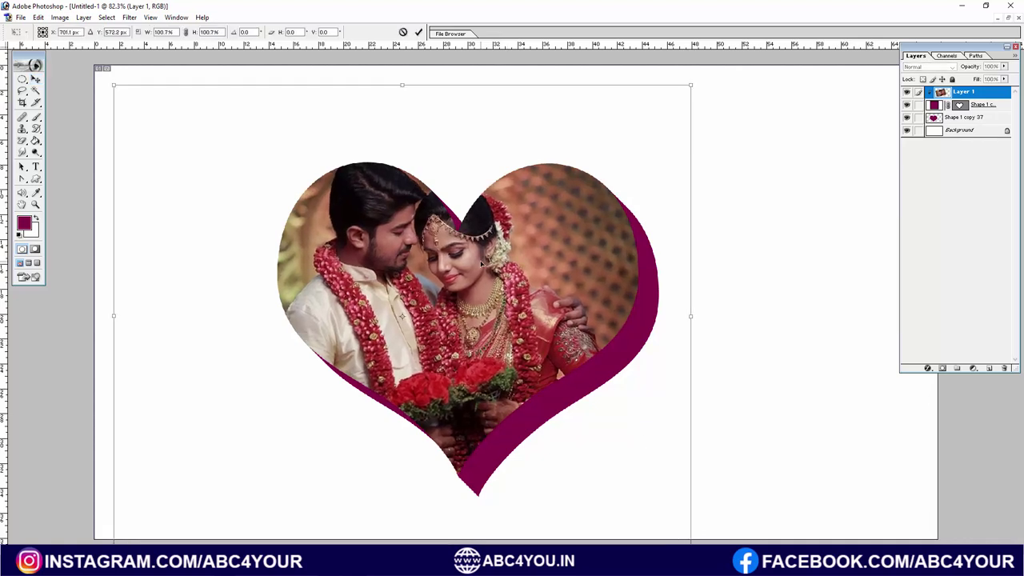
key("Return")
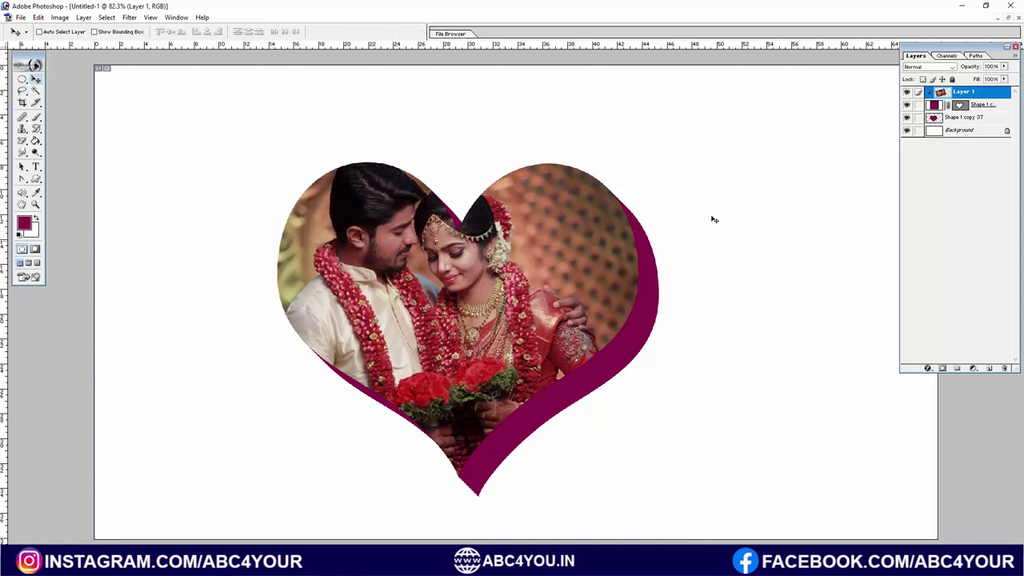
Give the Shape 1 copy 38 heart a 3 px white stroke and enable Inner Glow.
double_click(995, 104)
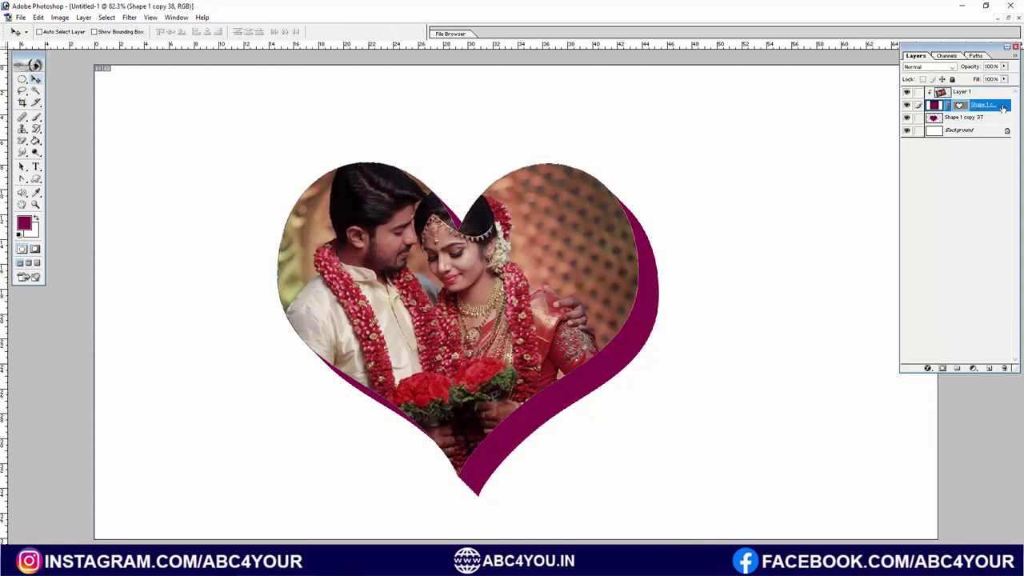
double_click(1002, 108)
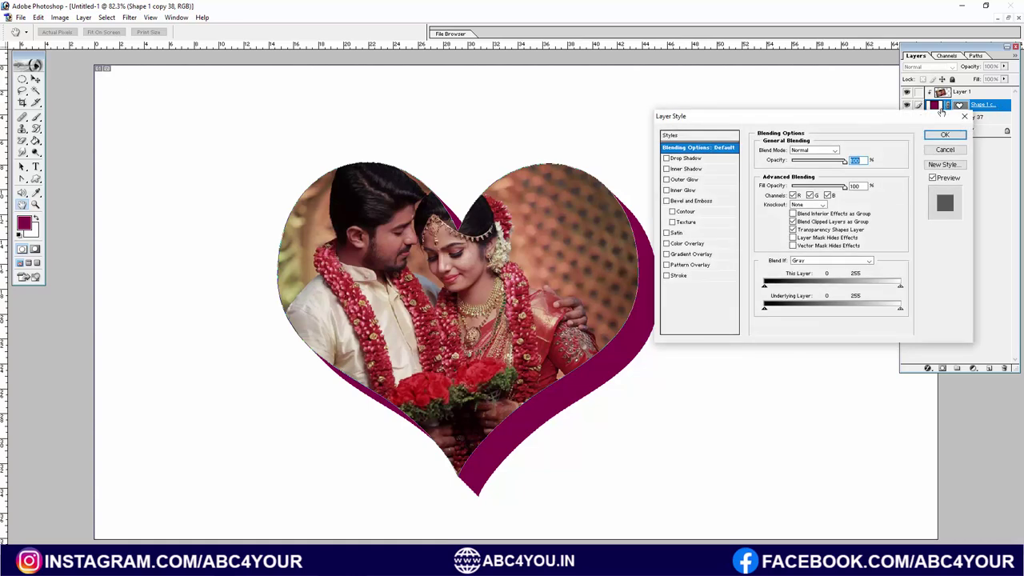
left_click_drag(918, 116, 782, 118)
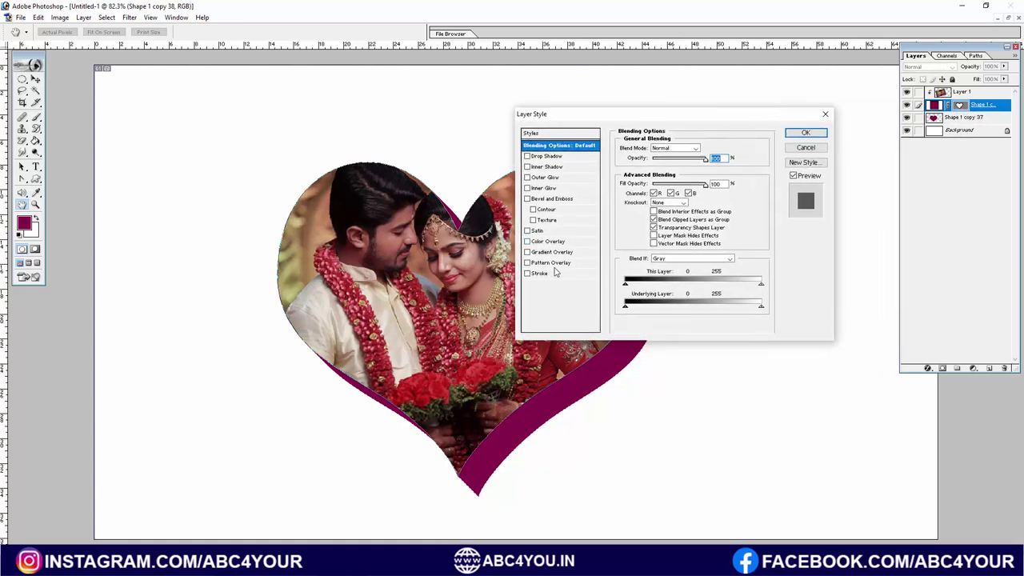
left_click(542, 274)
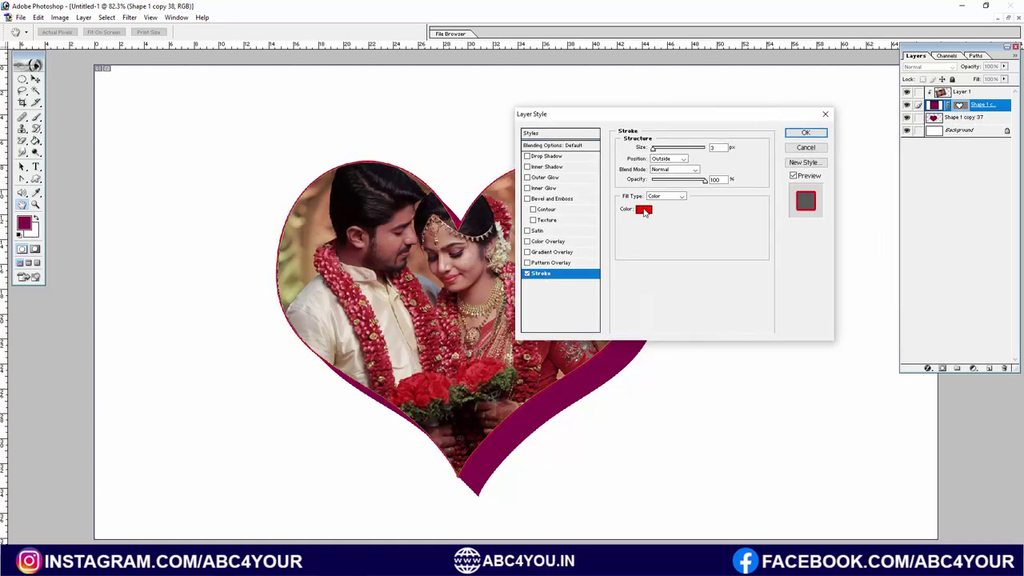
left_click(645, 210)
left_click_drag(586, 187, 565, 172)
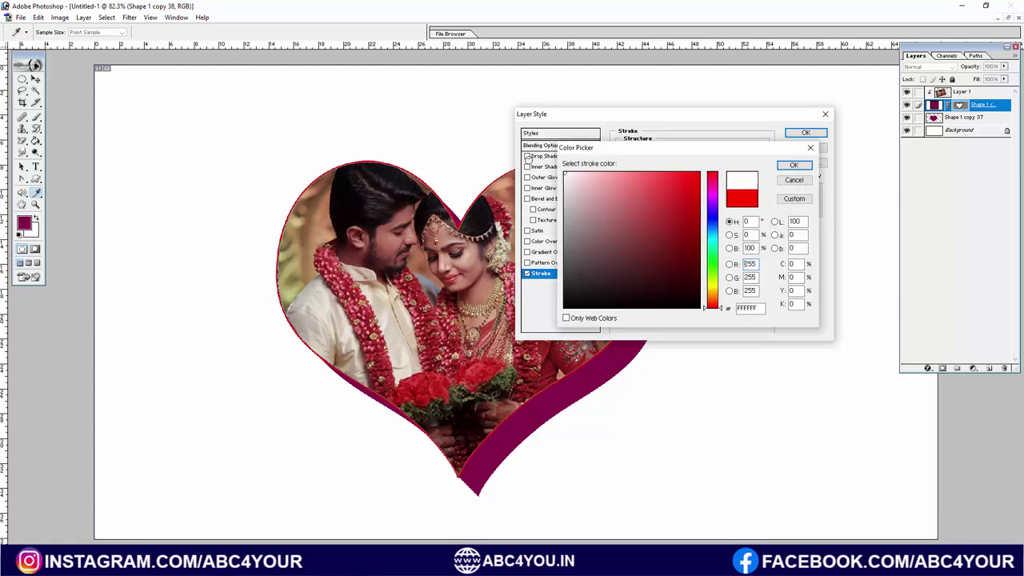
left_click(795, 165)
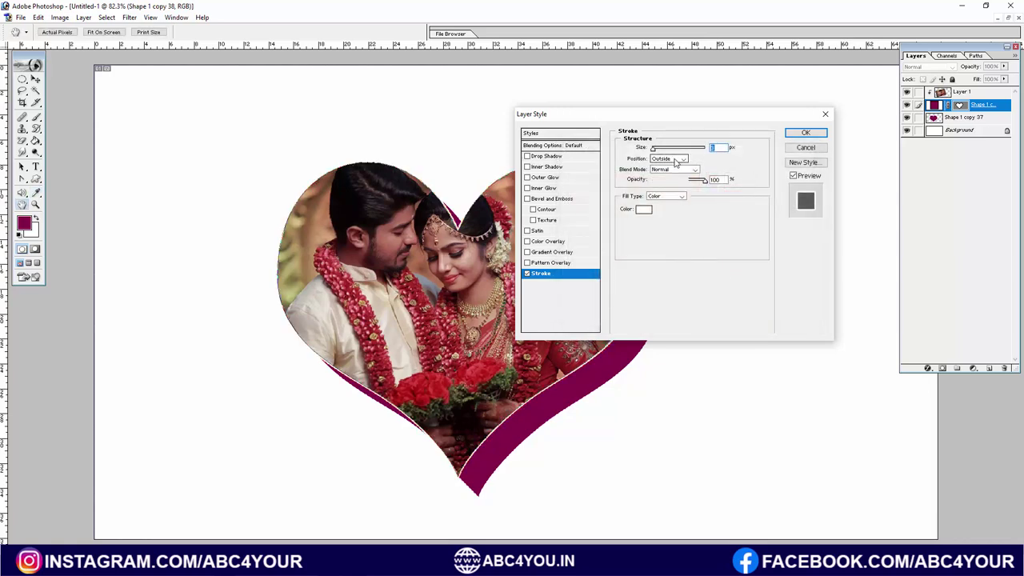
type("3")
left_click(674, 159)
left_click(662, 178)
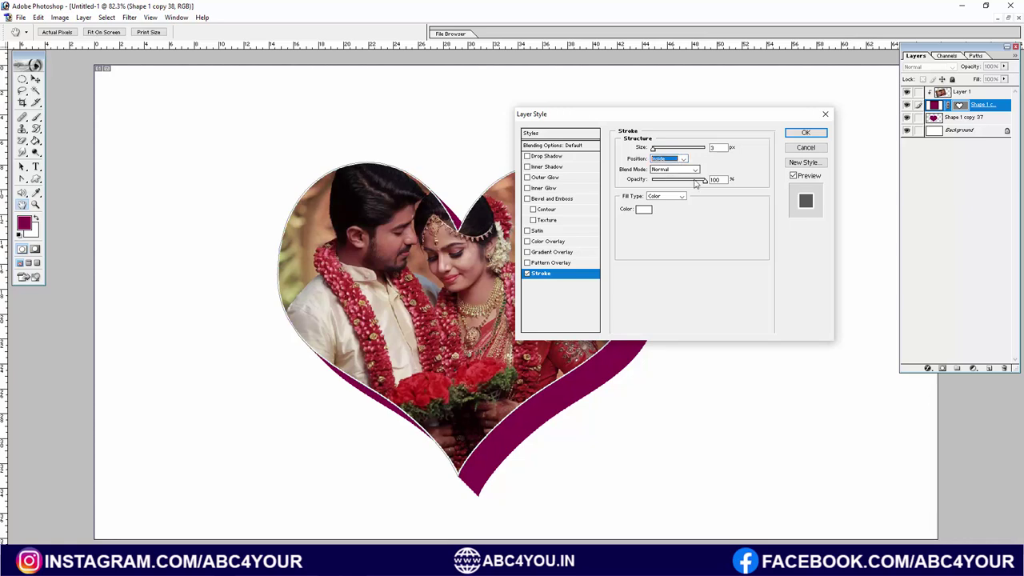
left_click(549, 190)
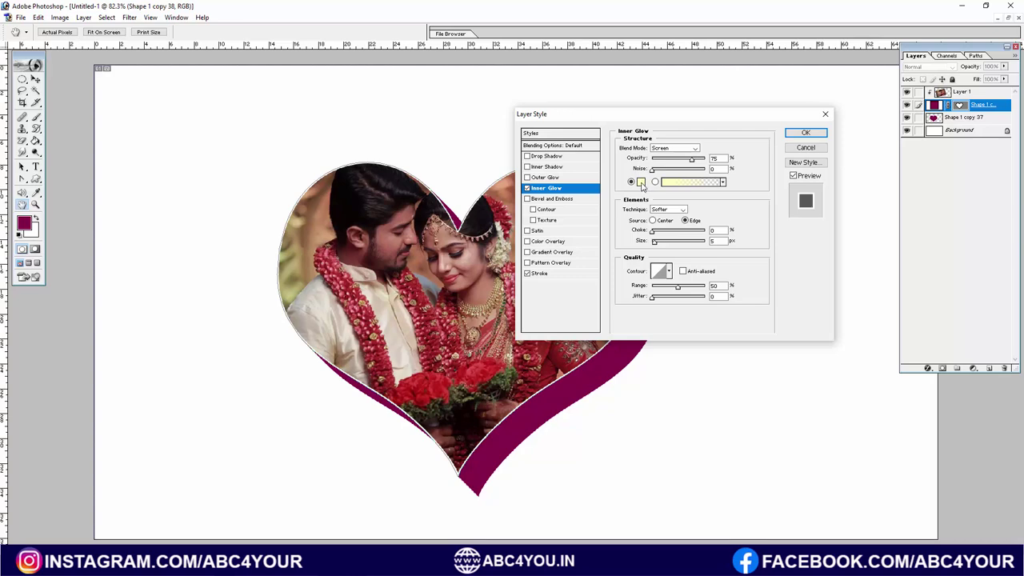
Set the inner glow to magenta, 122 px size, Color Burn blend mode, and apply the styles.
left_click(641, 183)
left_click(710, 192)
left_click_drag(690, 187, 704, 173)
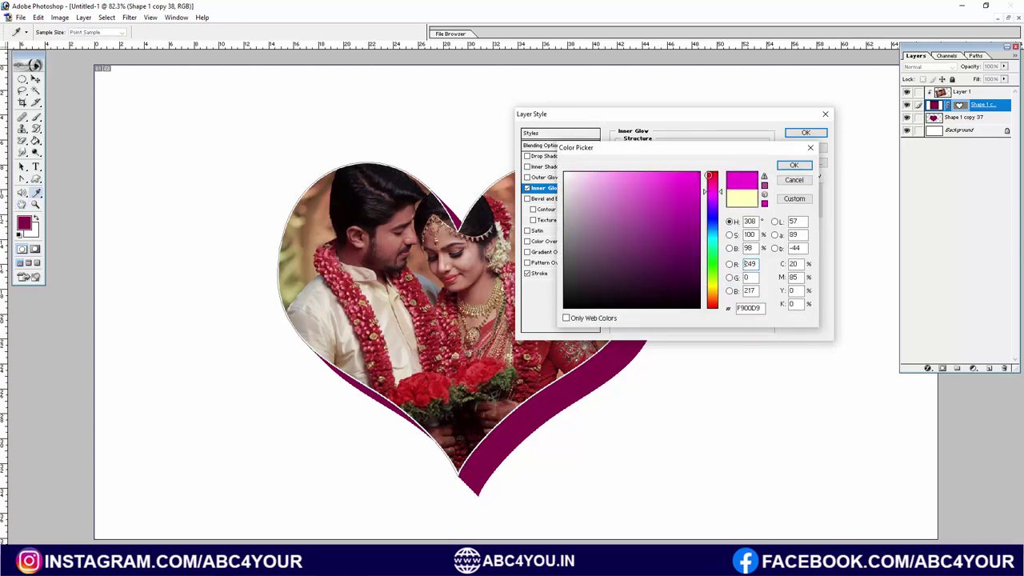
left_click(792, 165)
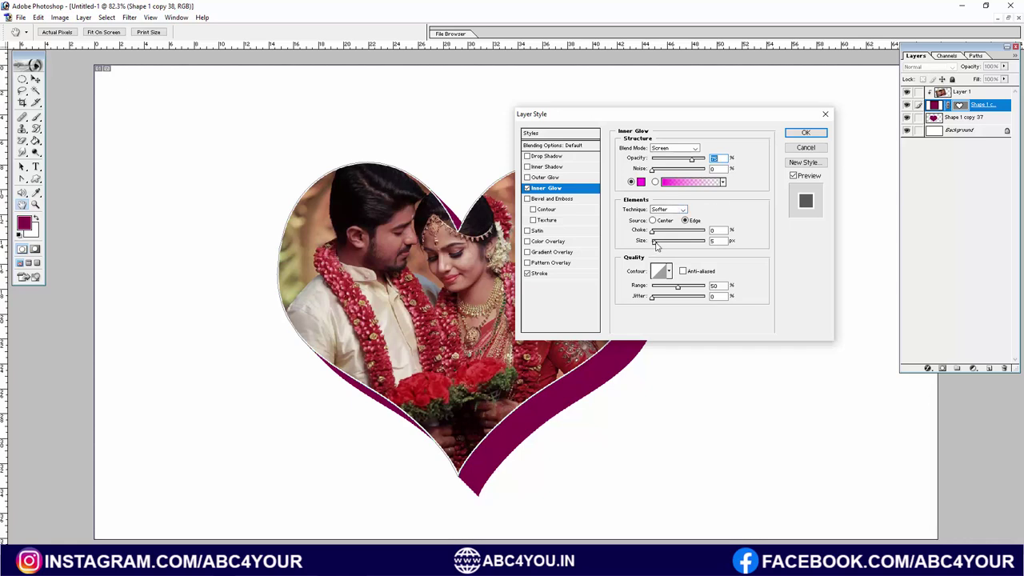
left_click_drag(657, 246, 680, 246)
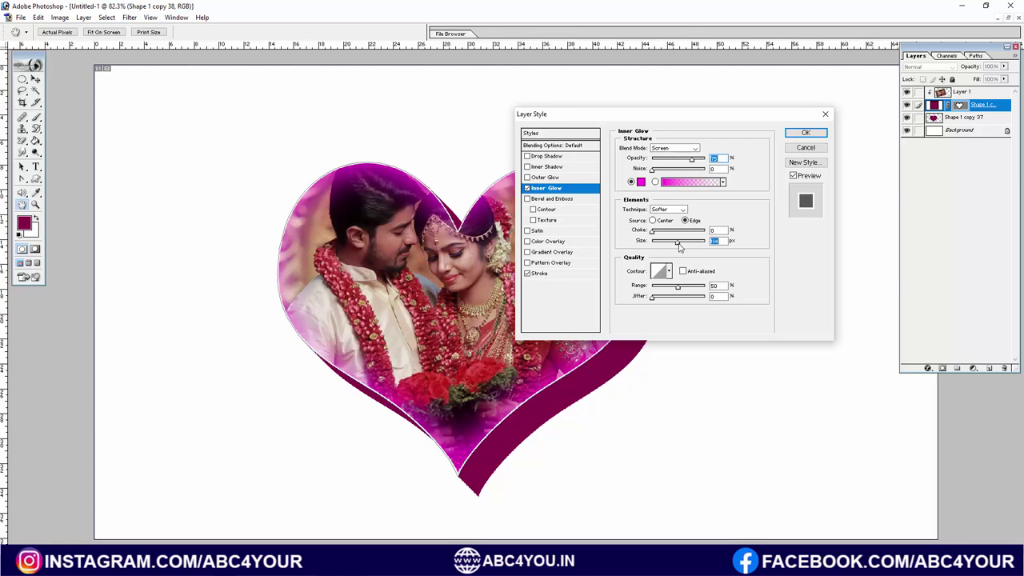
left_click(679, 148)
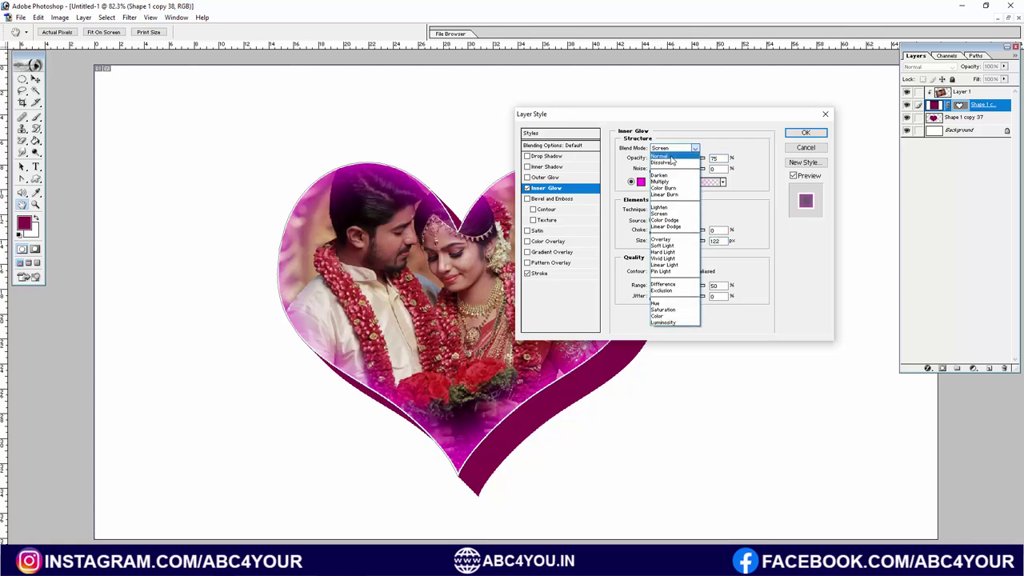
left_click(672, 156)
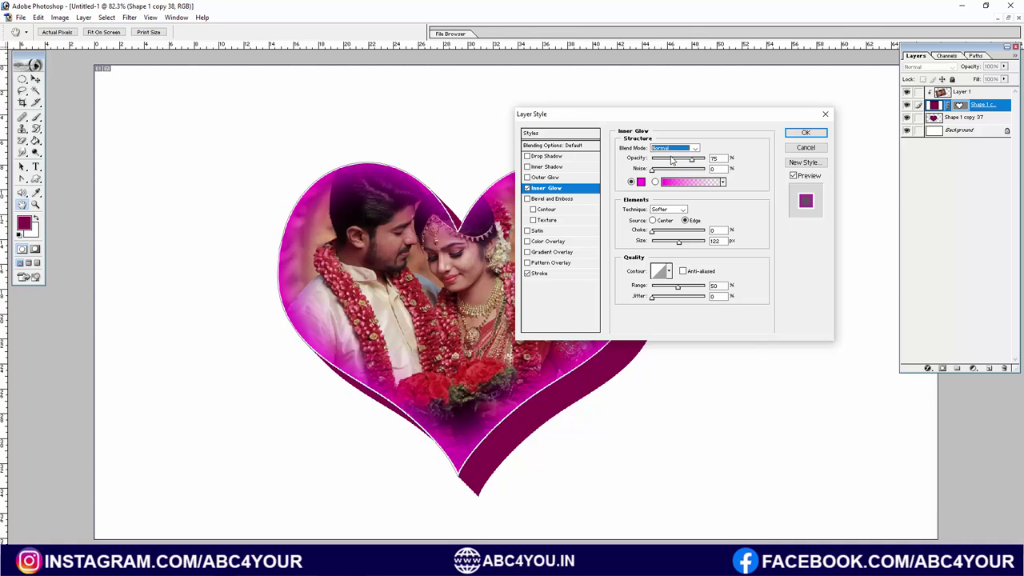
key("Down")
key("Down")
key("Down")
key("Down")
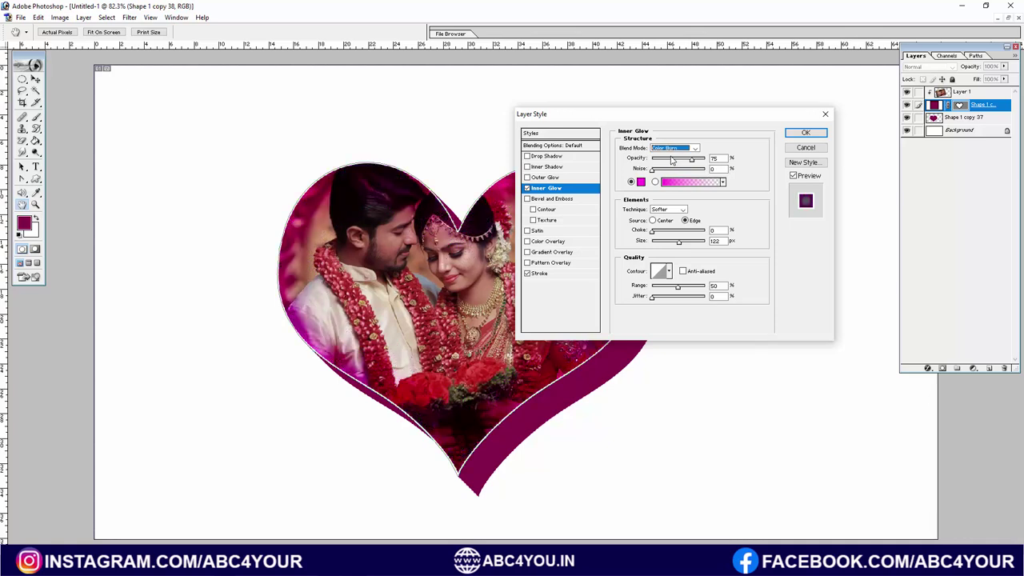
left_click(806, 132)
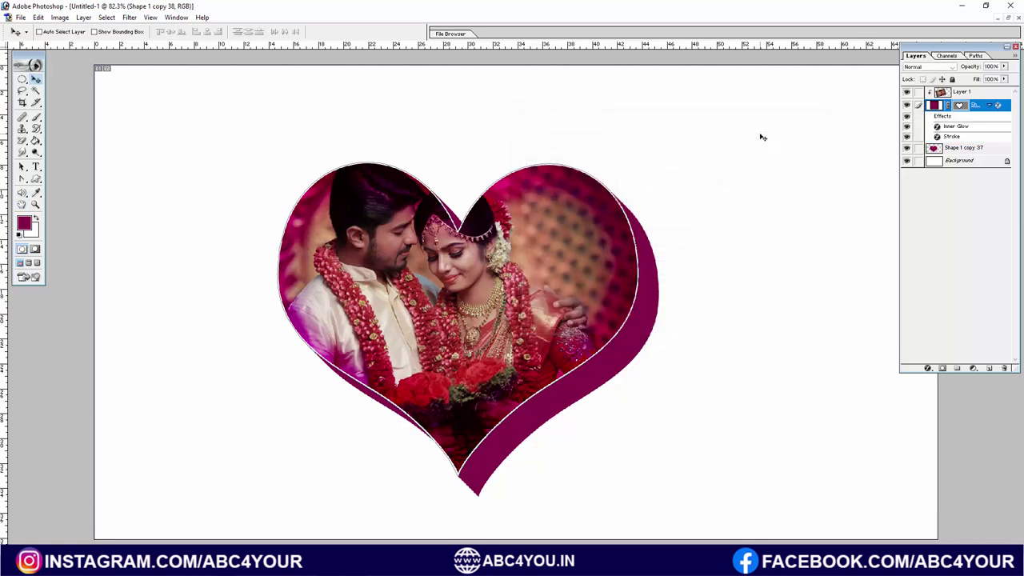
Give layer Shape 1 copy 37 a blue-red-yellow preset Gradient Overlay at a 90° angle.
left_click(972, 149)
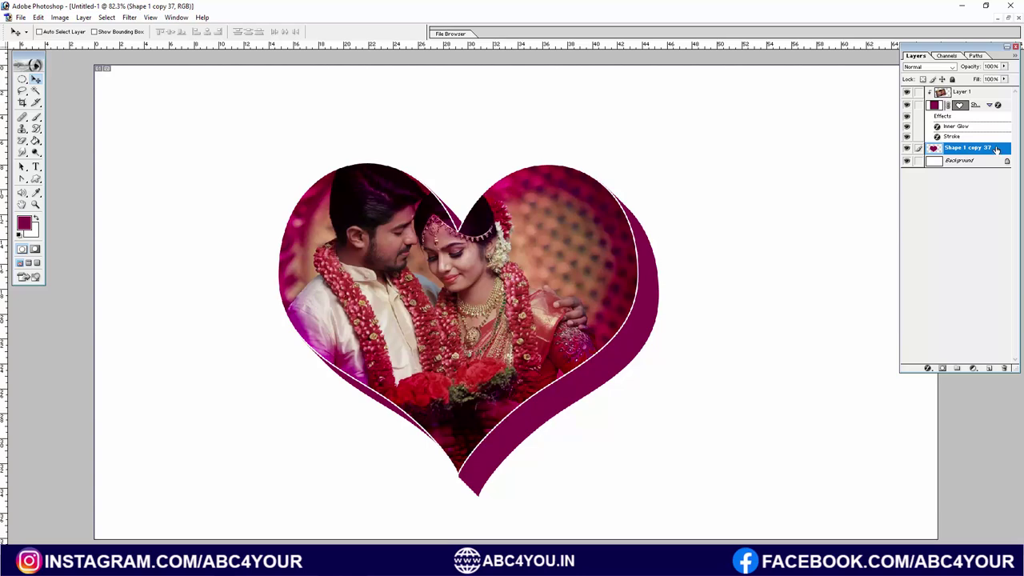
double_click(998, 149)
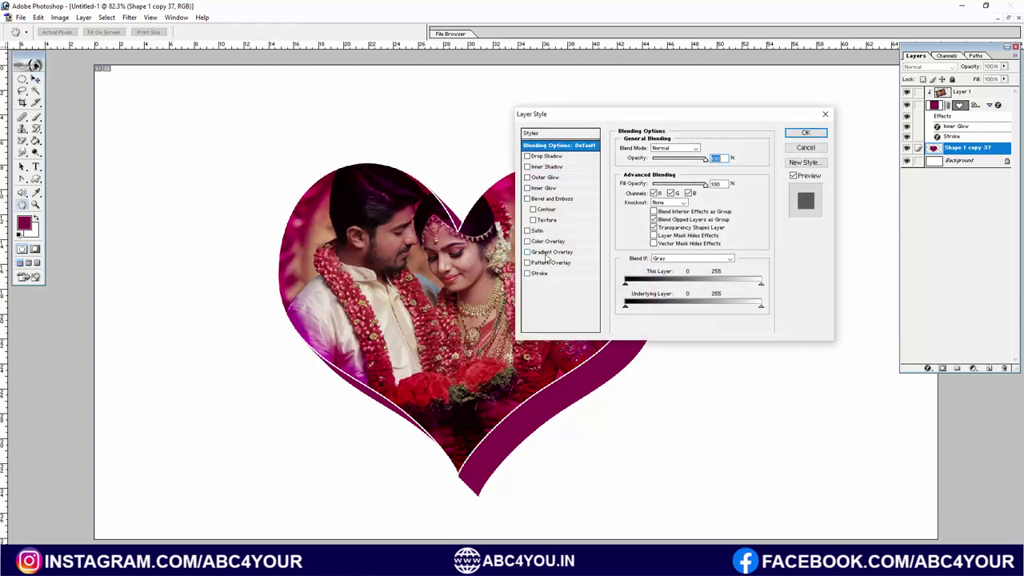
left_click(551, 252)
left_click(712, 170)
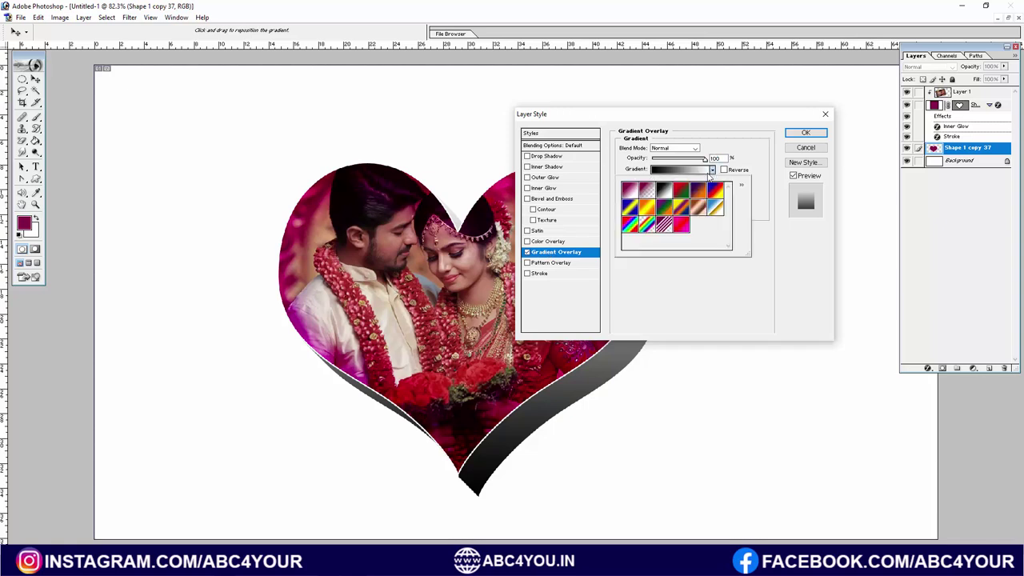
left_click(716, 190)
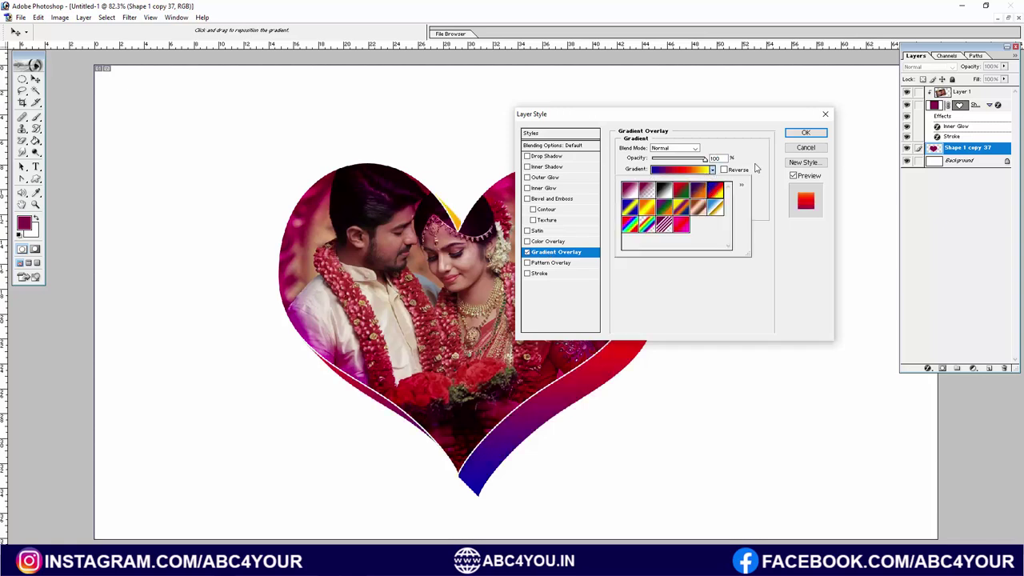
left_click(756, 137)
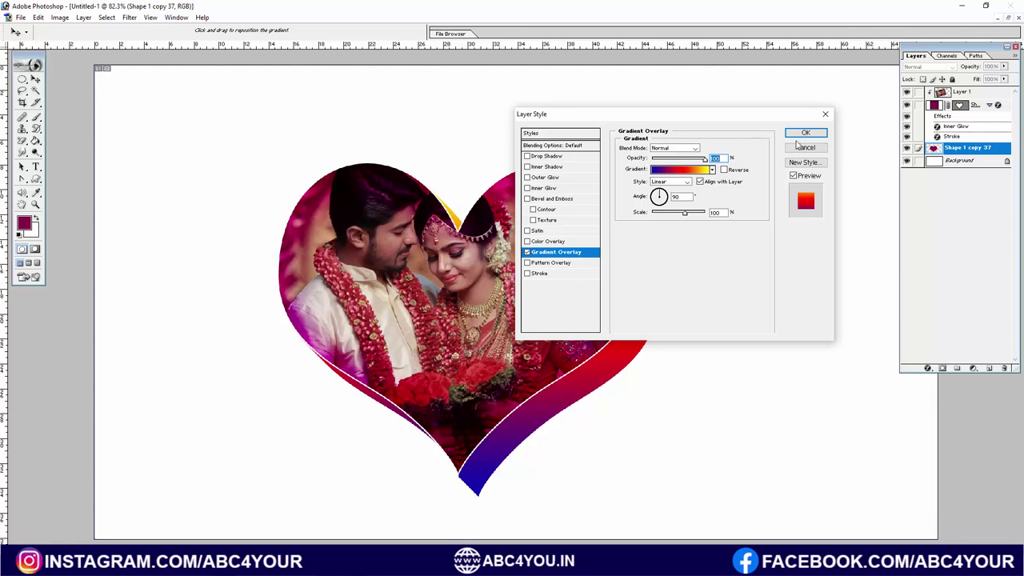
left_click(712, 170)
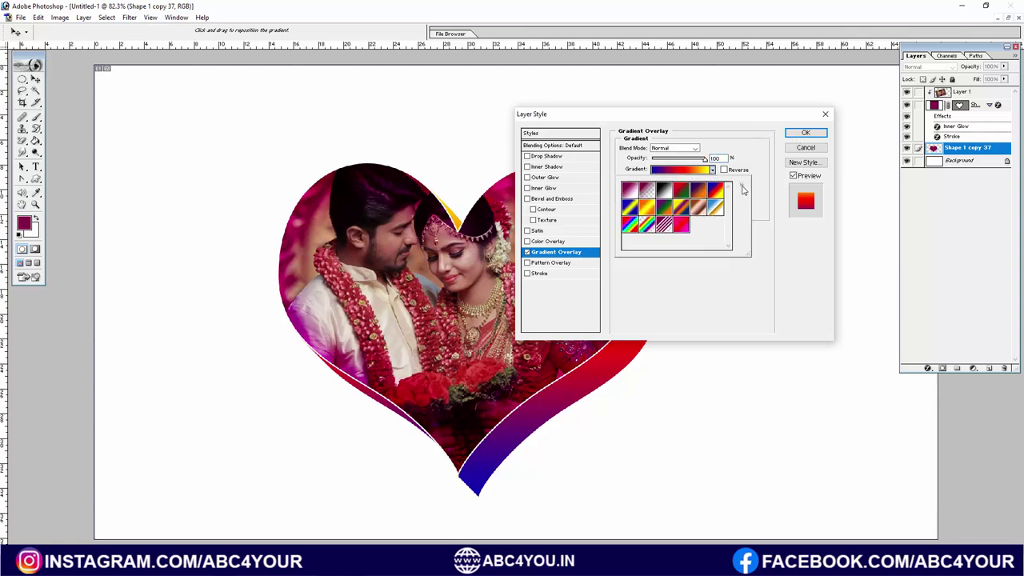
left_click(741, 188)
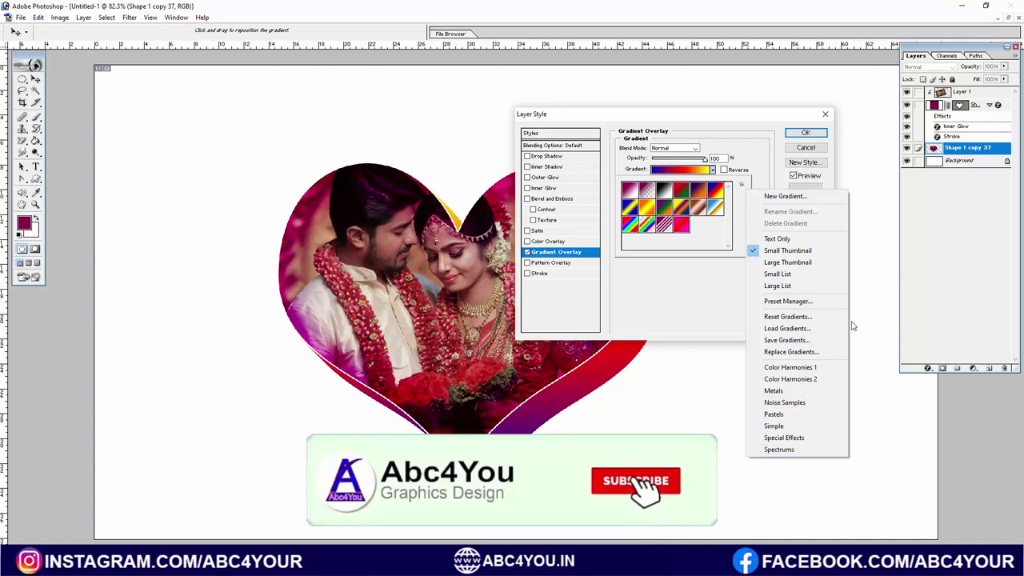
left_click(715, 268)
left_click(685, 267)
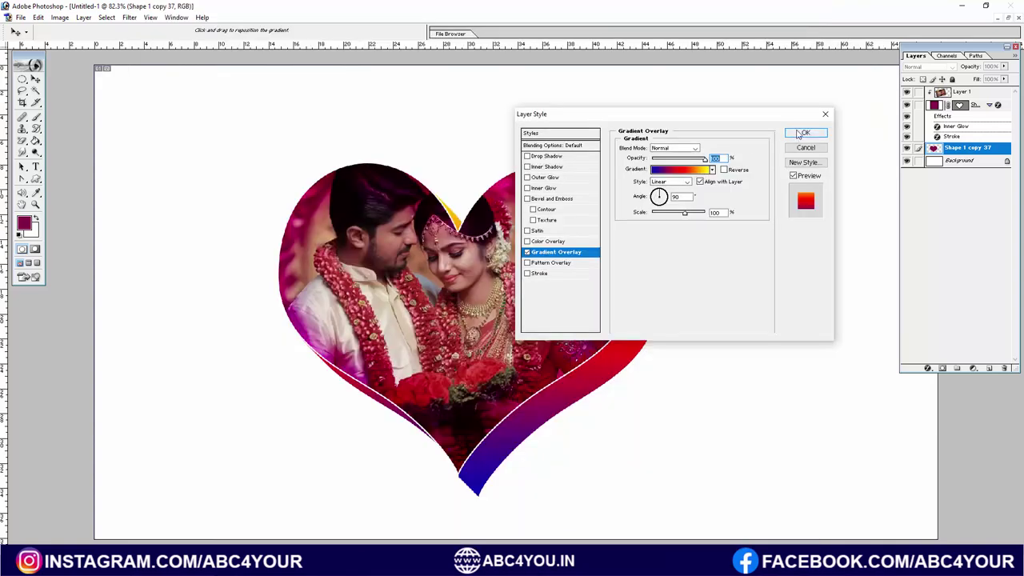
left_click(802, 133)
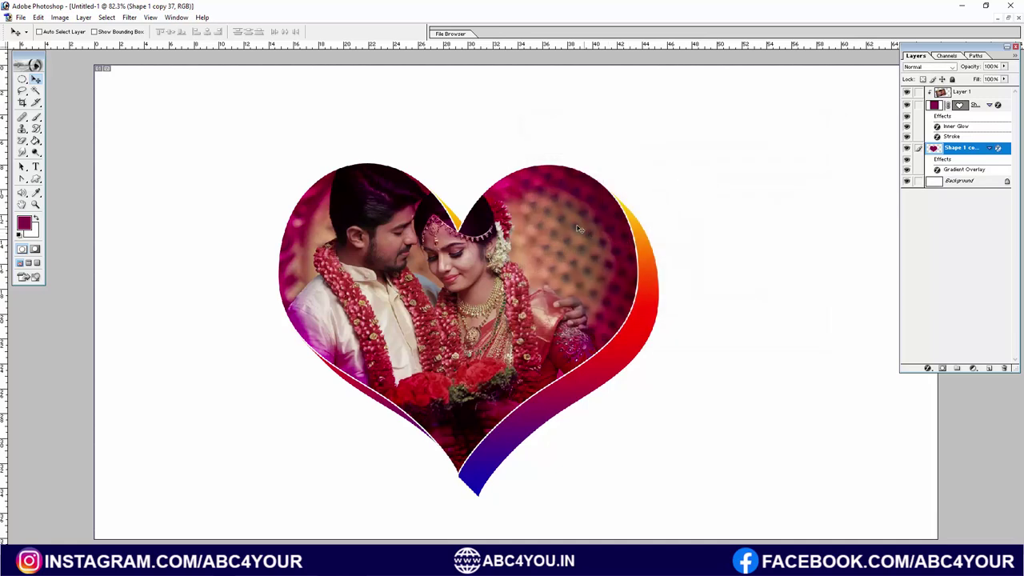